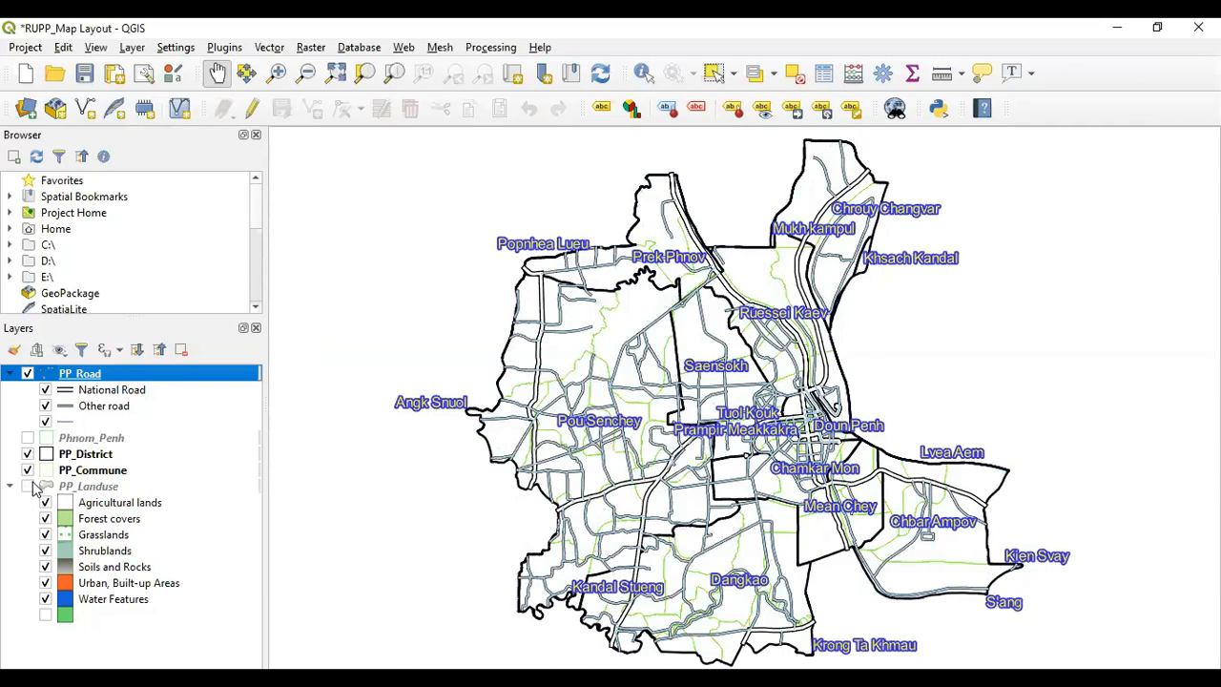
Hide the PP_Commune and PP_District layers so only roads and land use remain
click(27, 471)
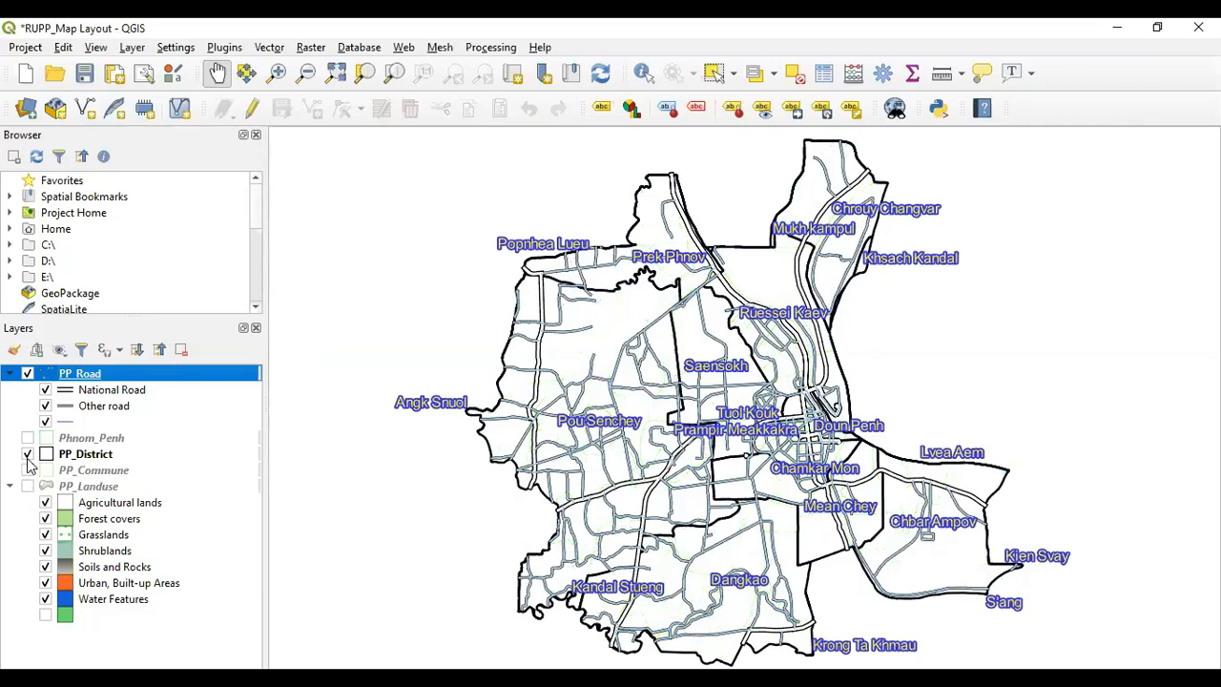
click(28, 454)
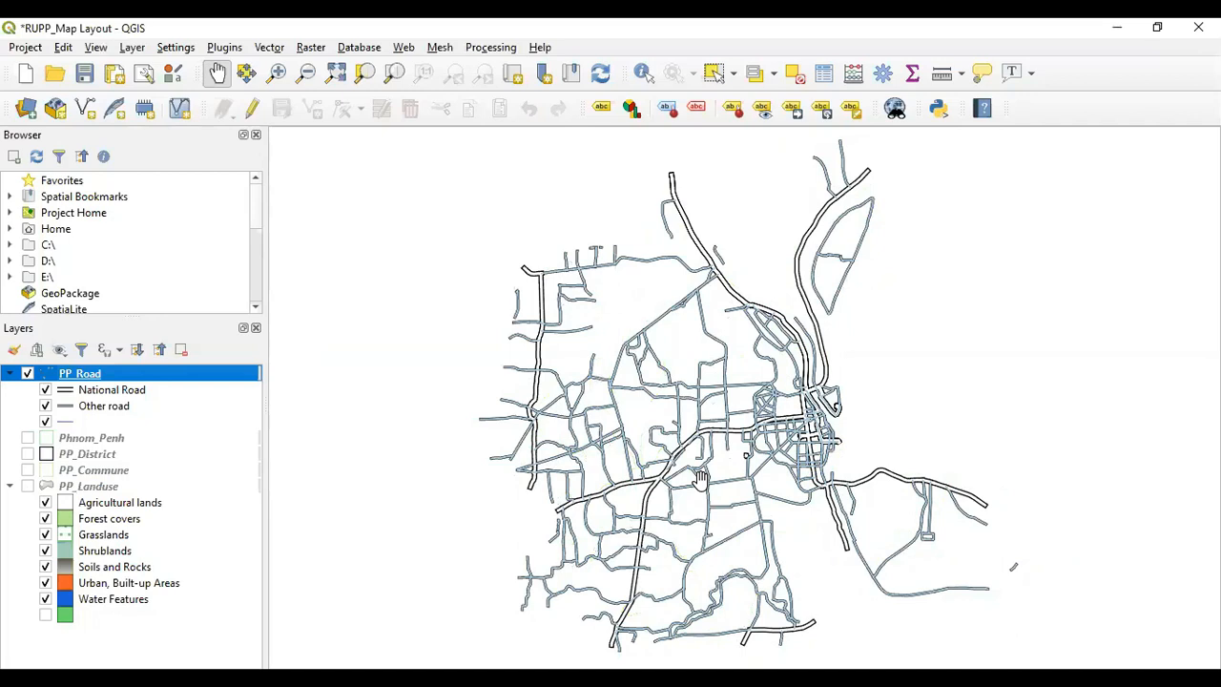
Zoom in and out across the road network to examine the road labels
scroll(824, 415, up, 2)
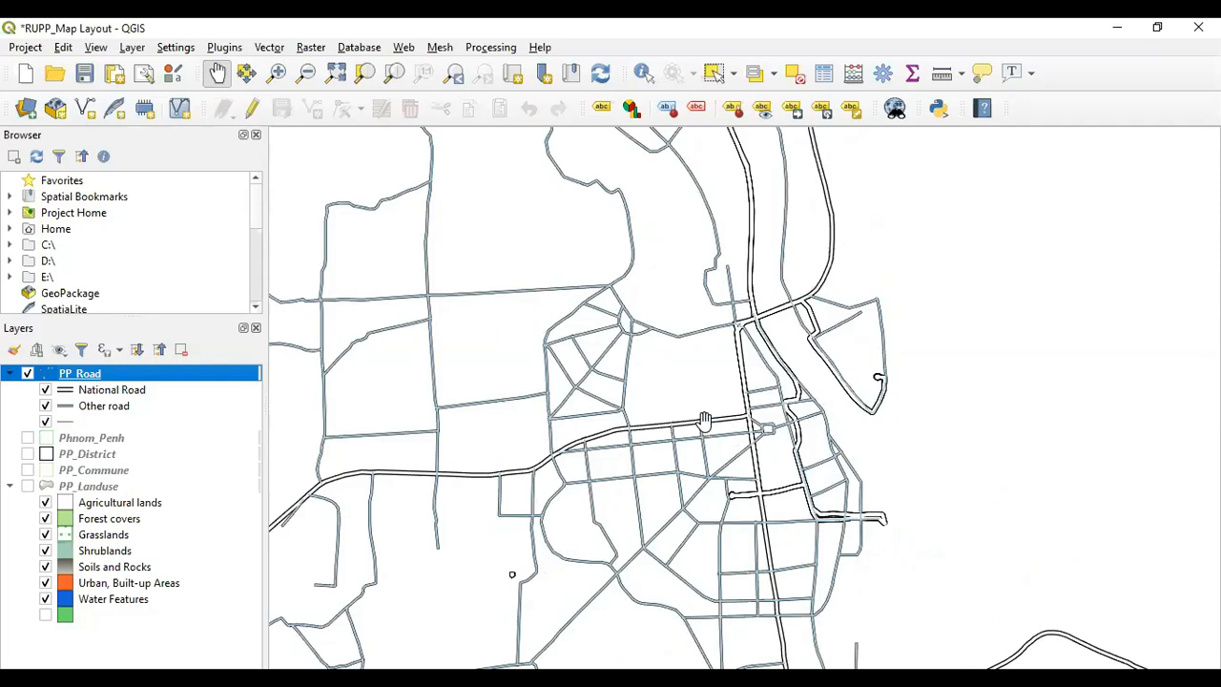
scroll(667, 376, down, 1)
scroll(673, 373, up, 3)
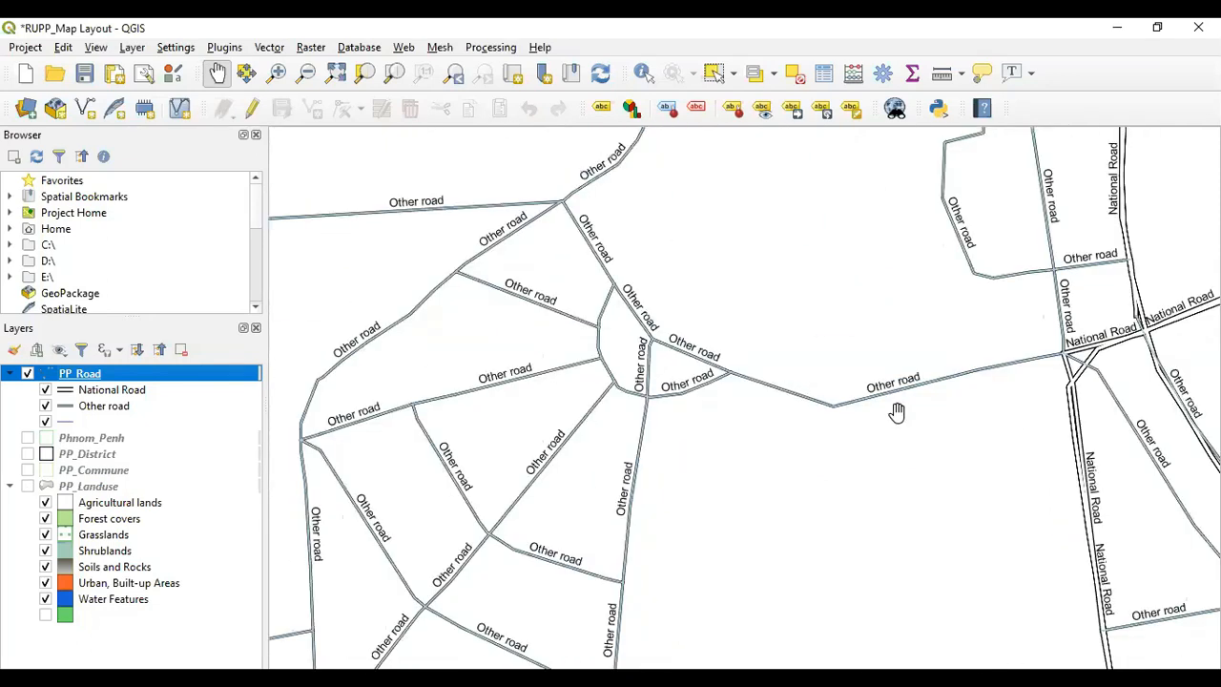
scroll(769, 460, down, 1)
scroll(769, 459, up, 1)
scroll(794, 460, down, 2)
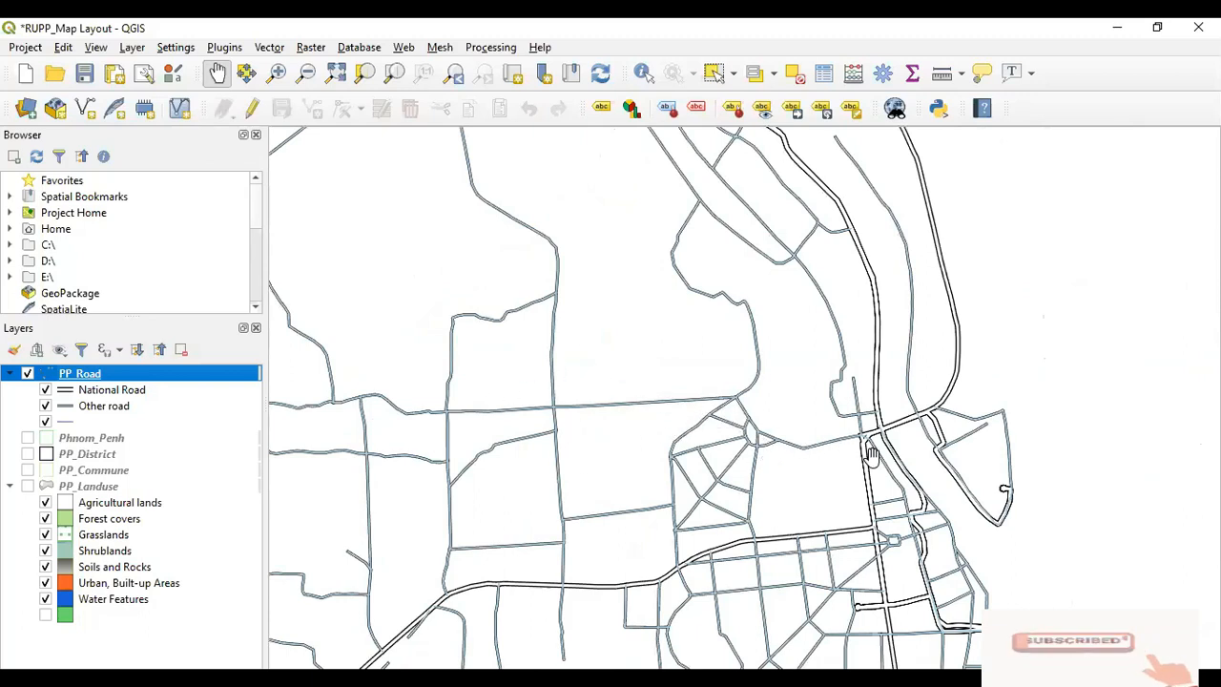
scroll(983, 461, up, 1)
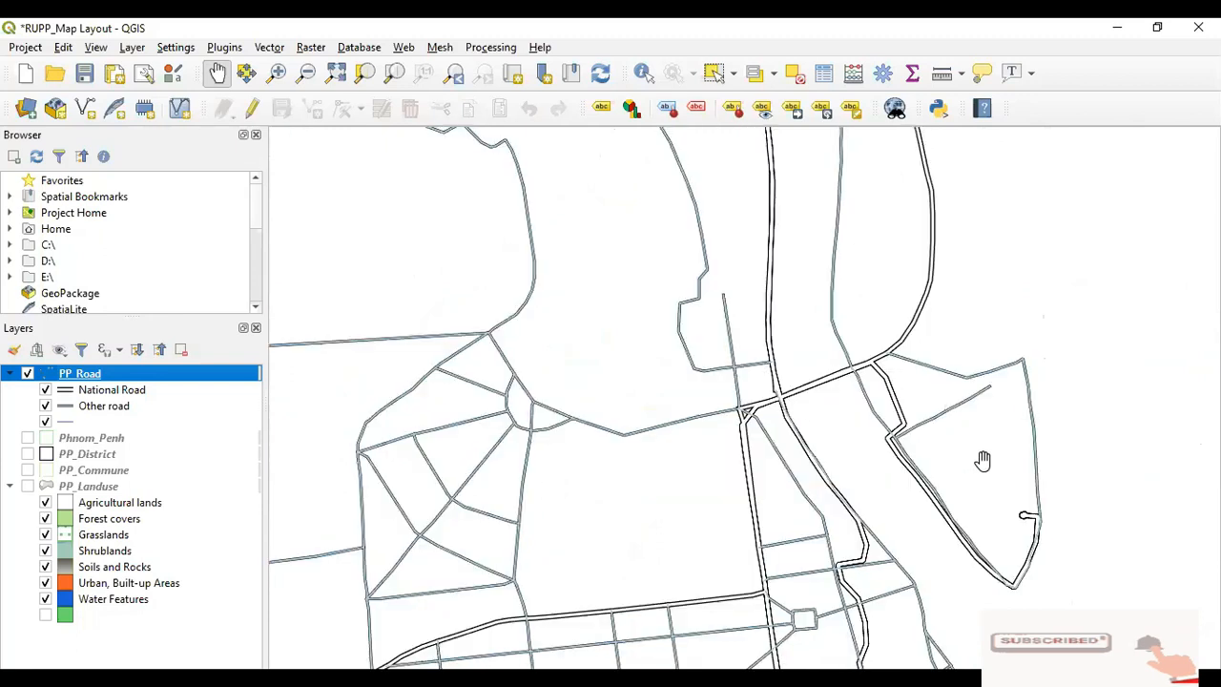
scroll(746, 419, up, 1)
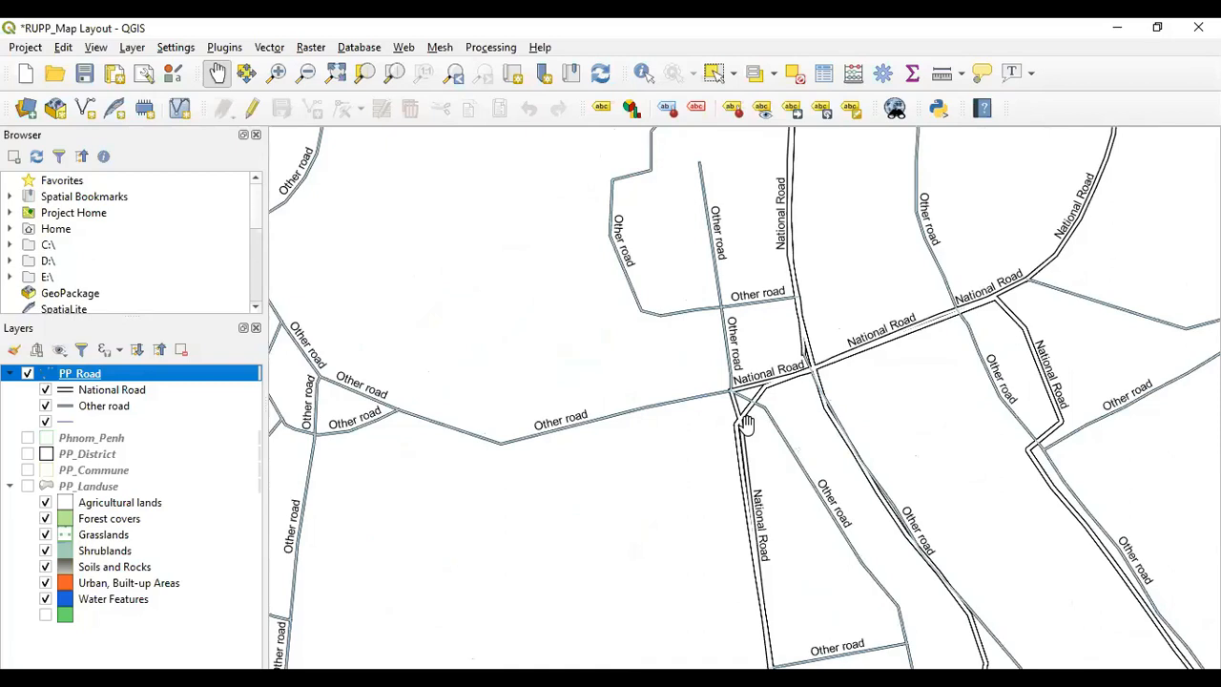
scroll(746, 423, down, 2)
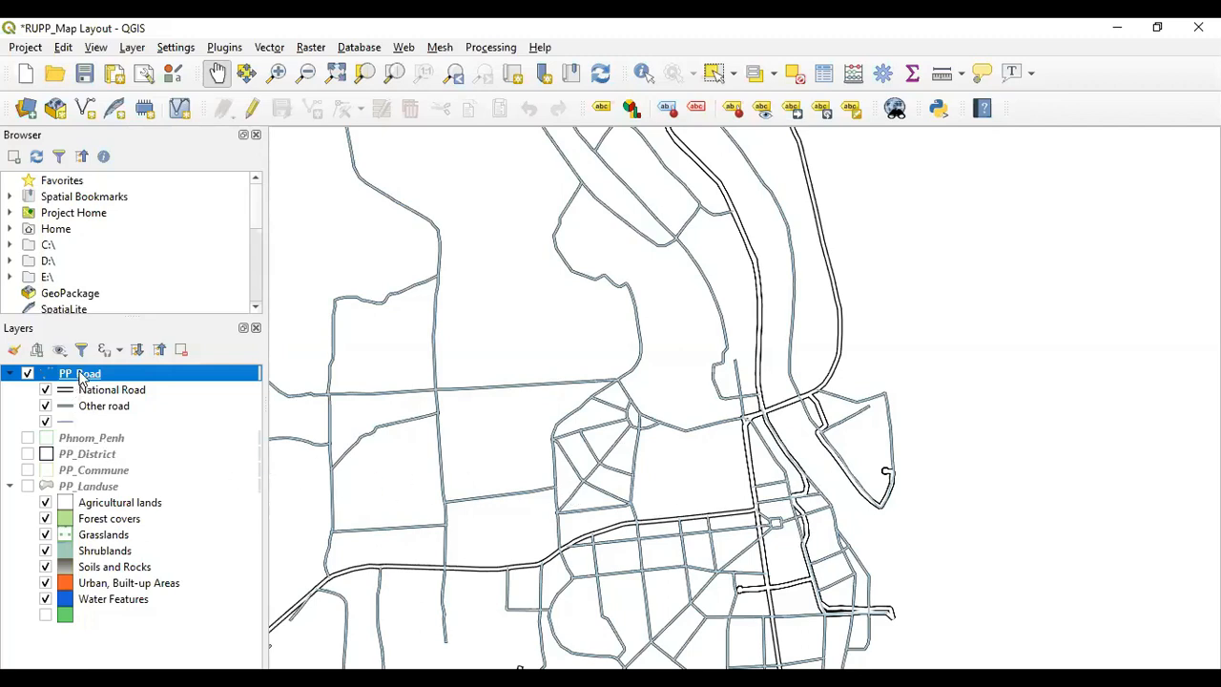
right_click(81, 377)
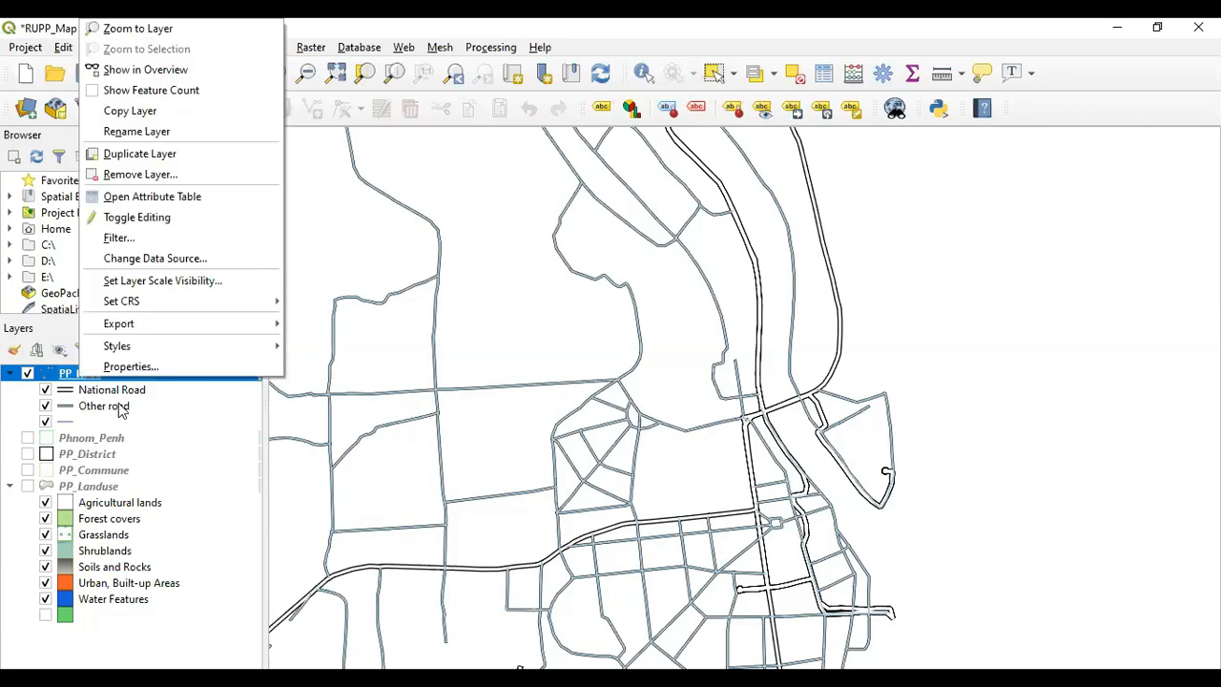
click(199, 458)
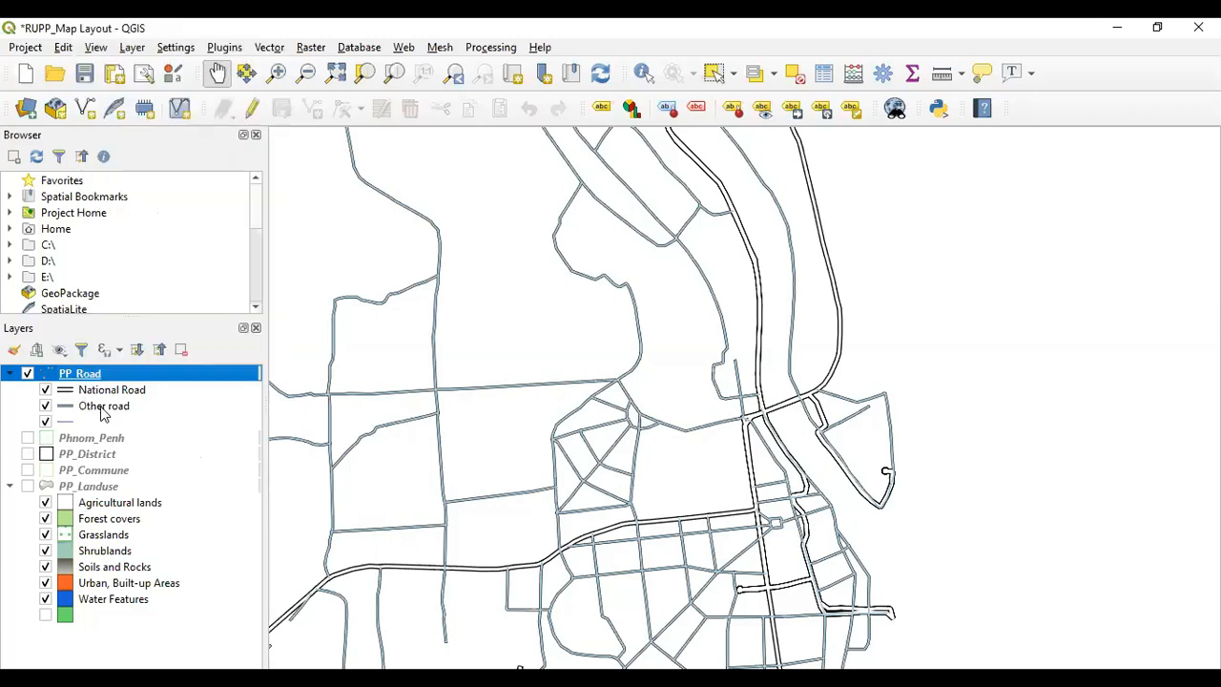
click(91, 397)
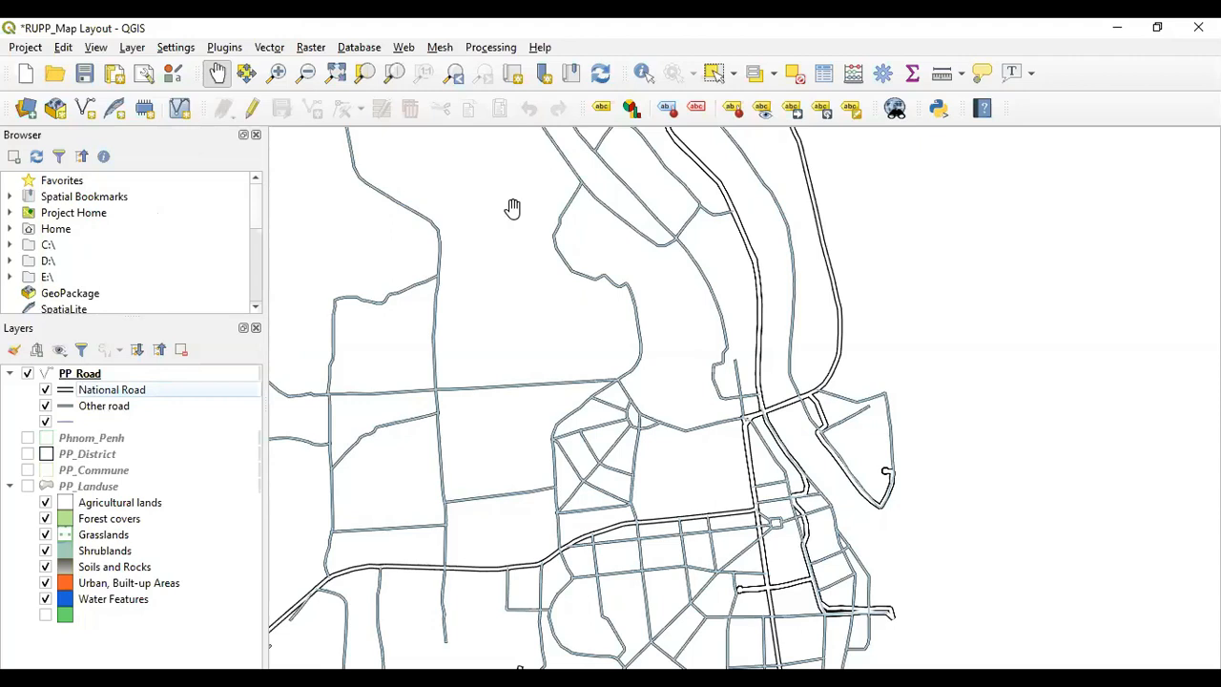
double_click(73, 373)
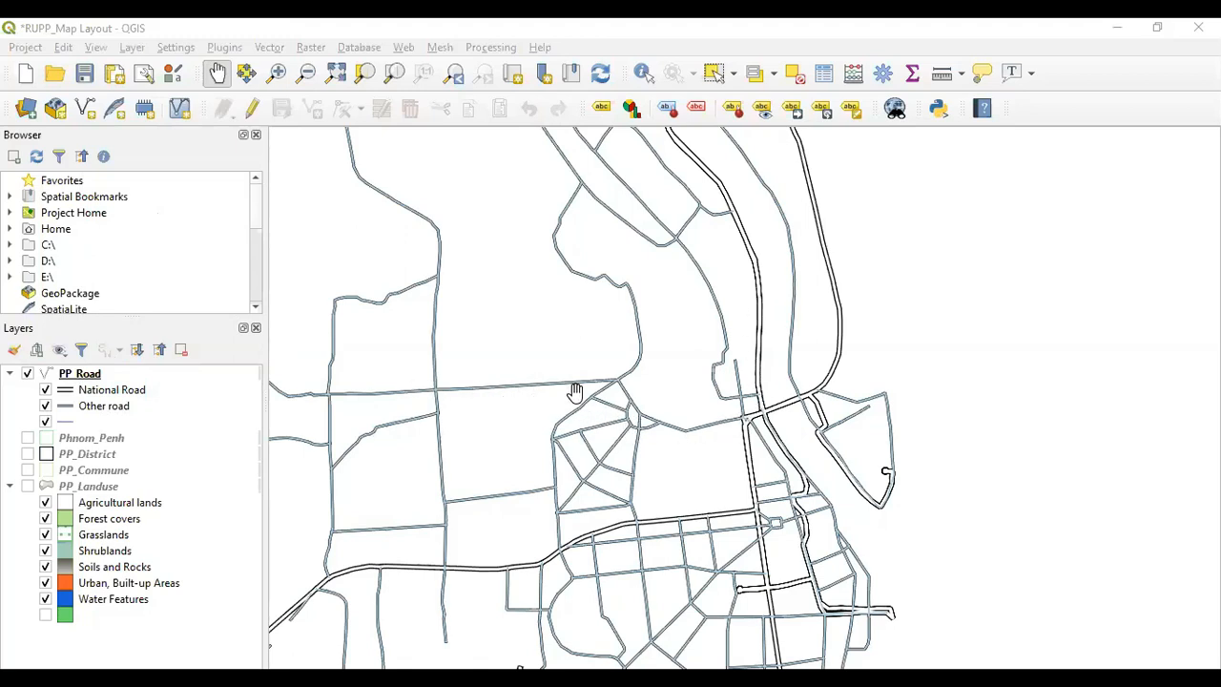
scroll(610, 391, up, 1)
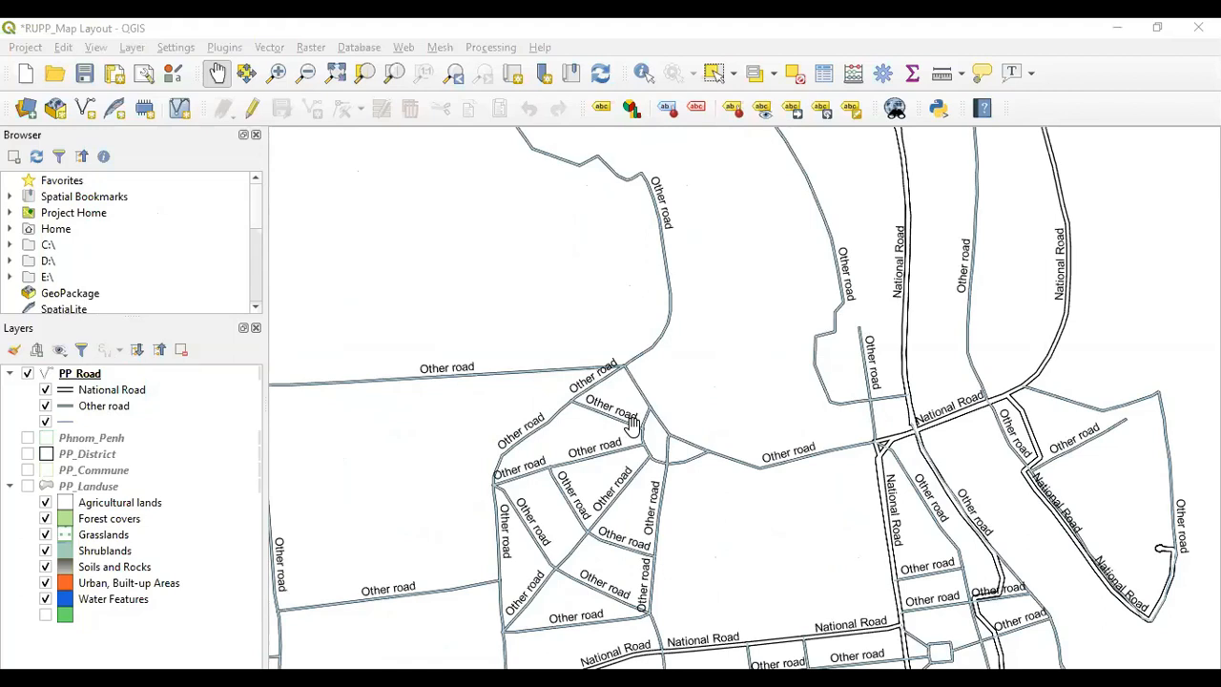
scroll(630, 425, down, 1)
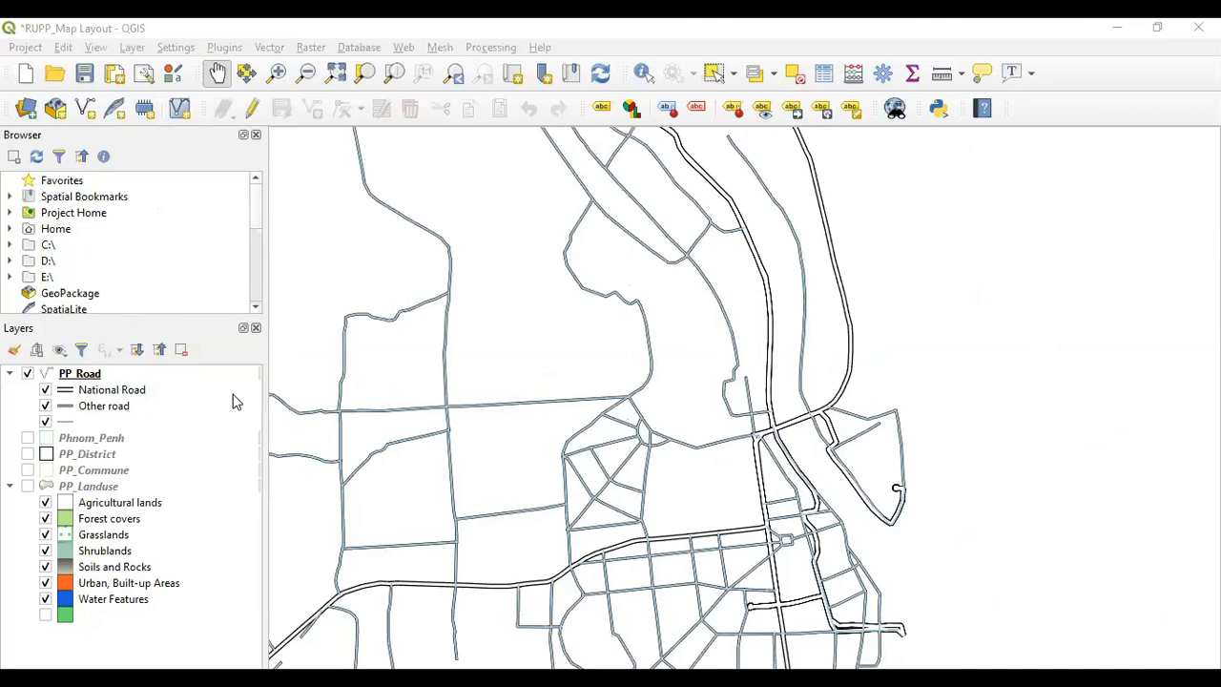
Open the PP_Road layer properties on the Labels page and close them with OK
right_click(93, 376)
click(127, 364)
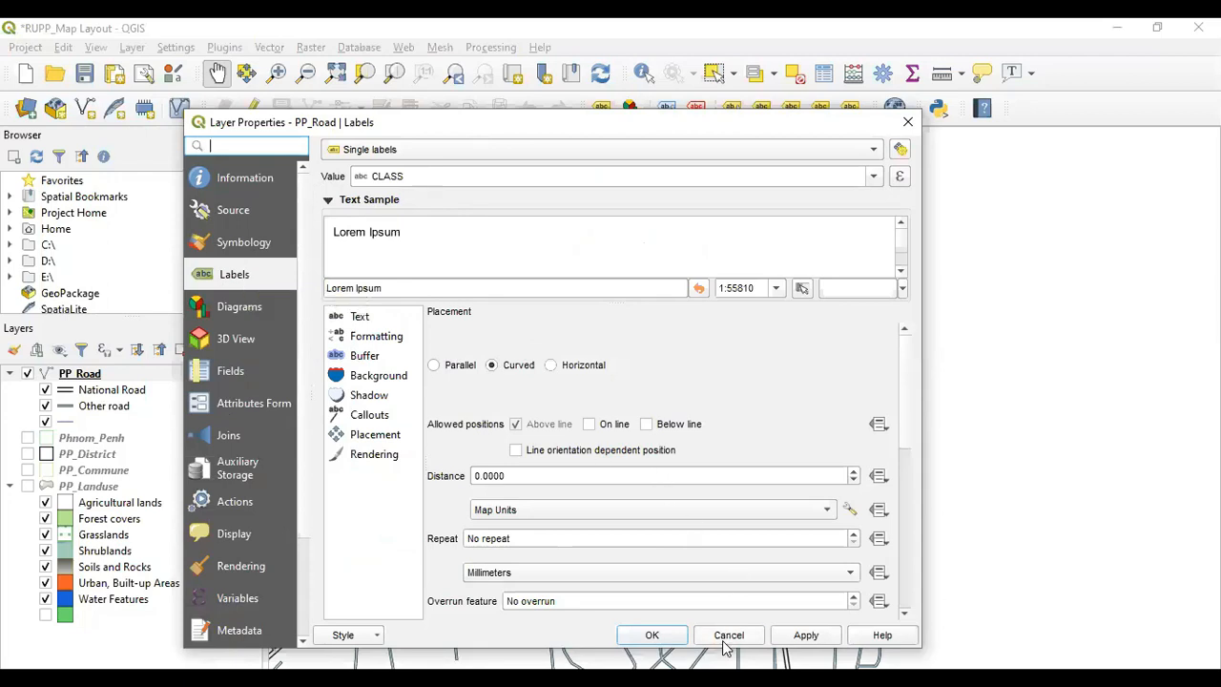
click(664, 635)
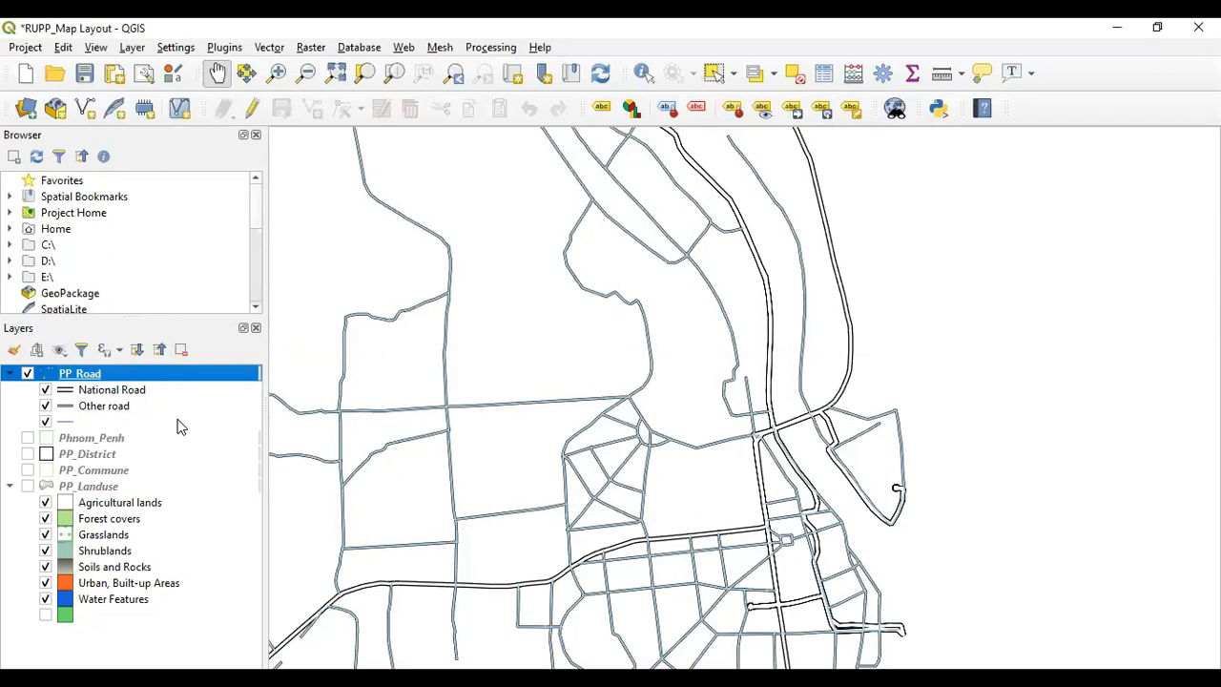
Open the attribute table of the PP_Road layer
right_click(92, 380)
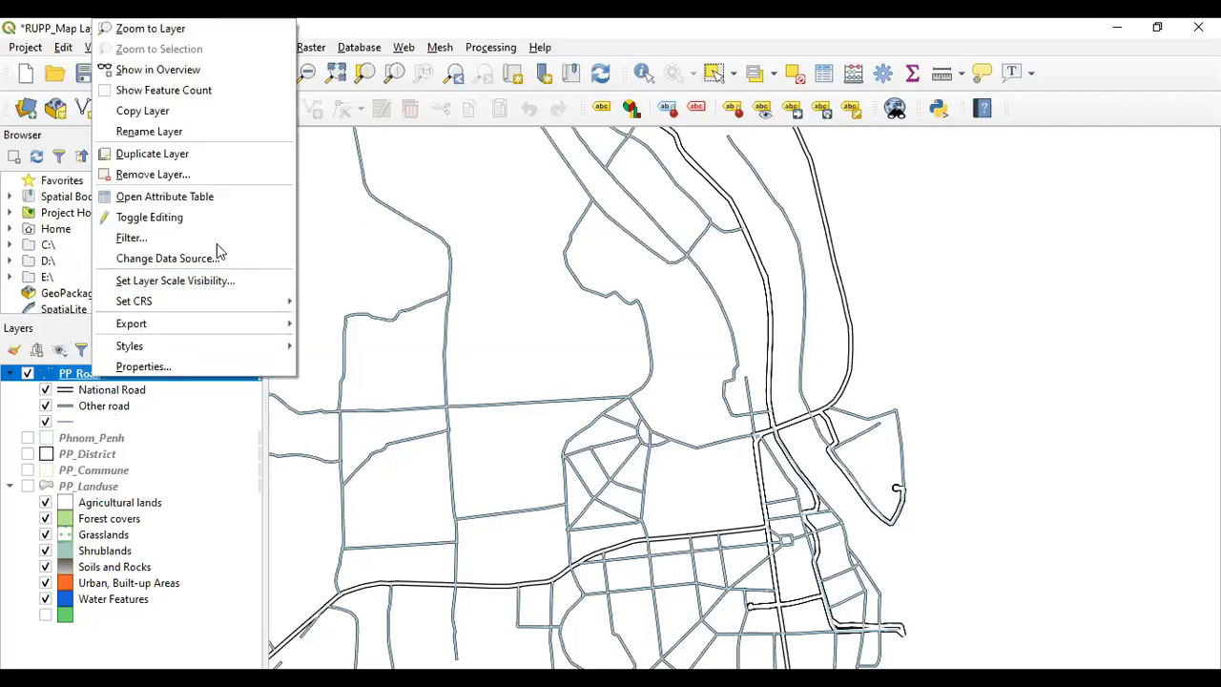
key(Escape)
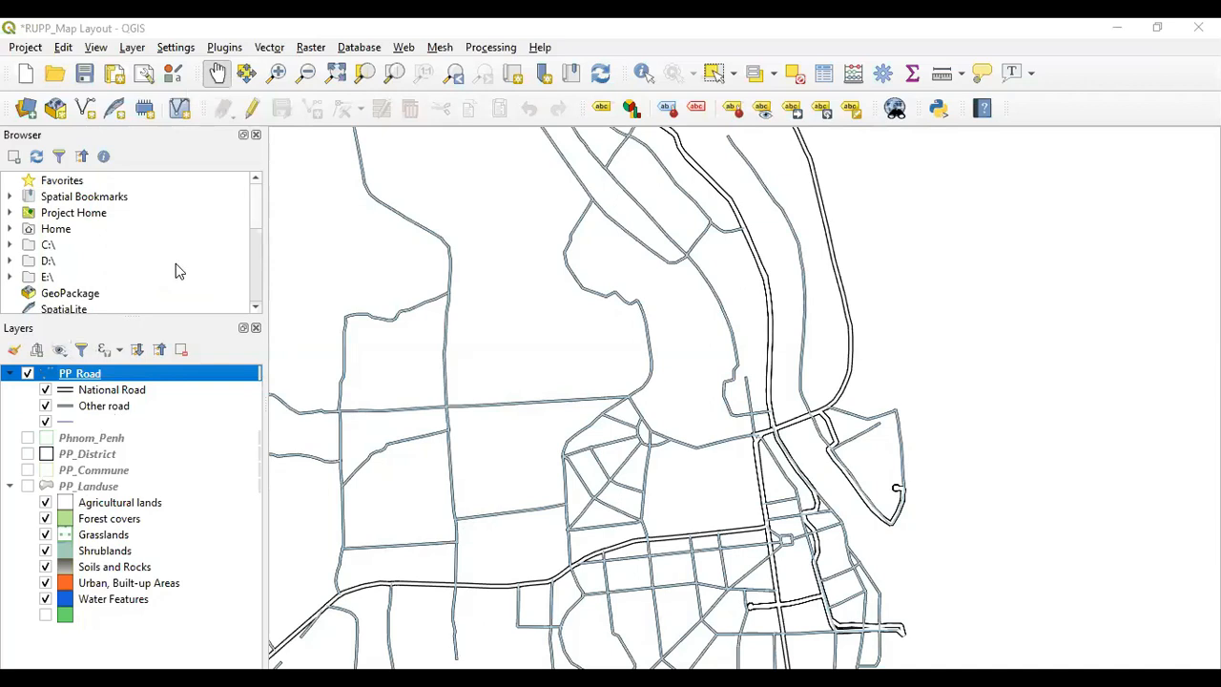
right_click(86, 380)
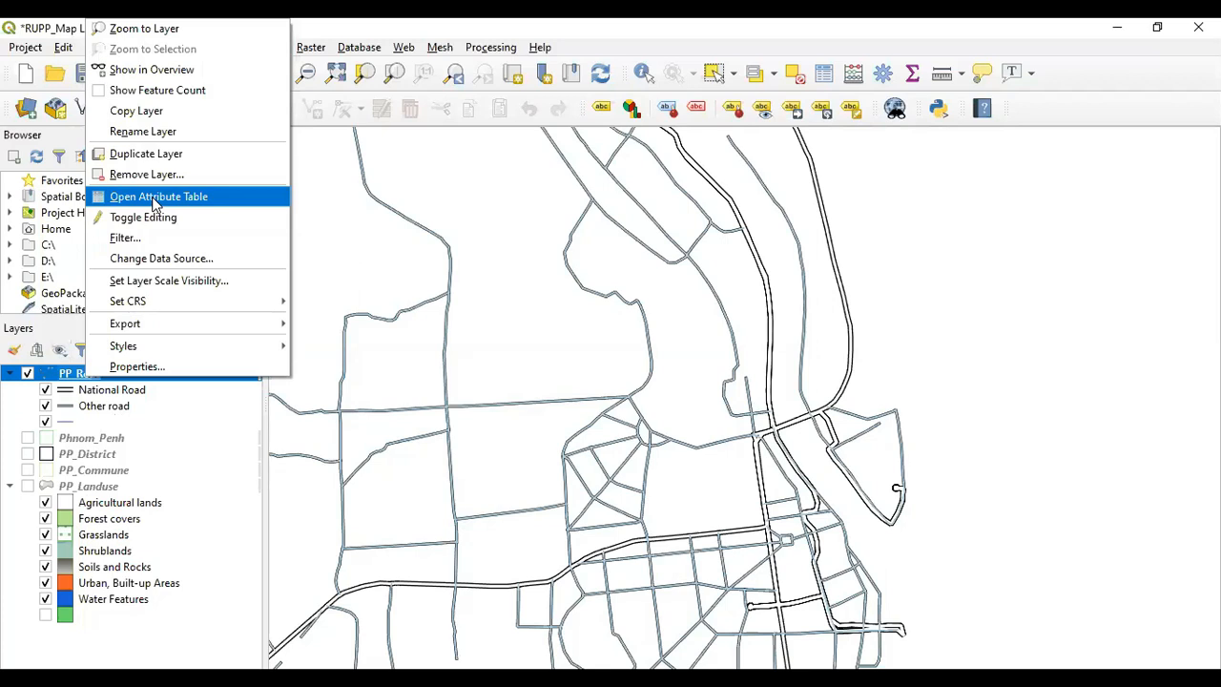
click(153, 200)
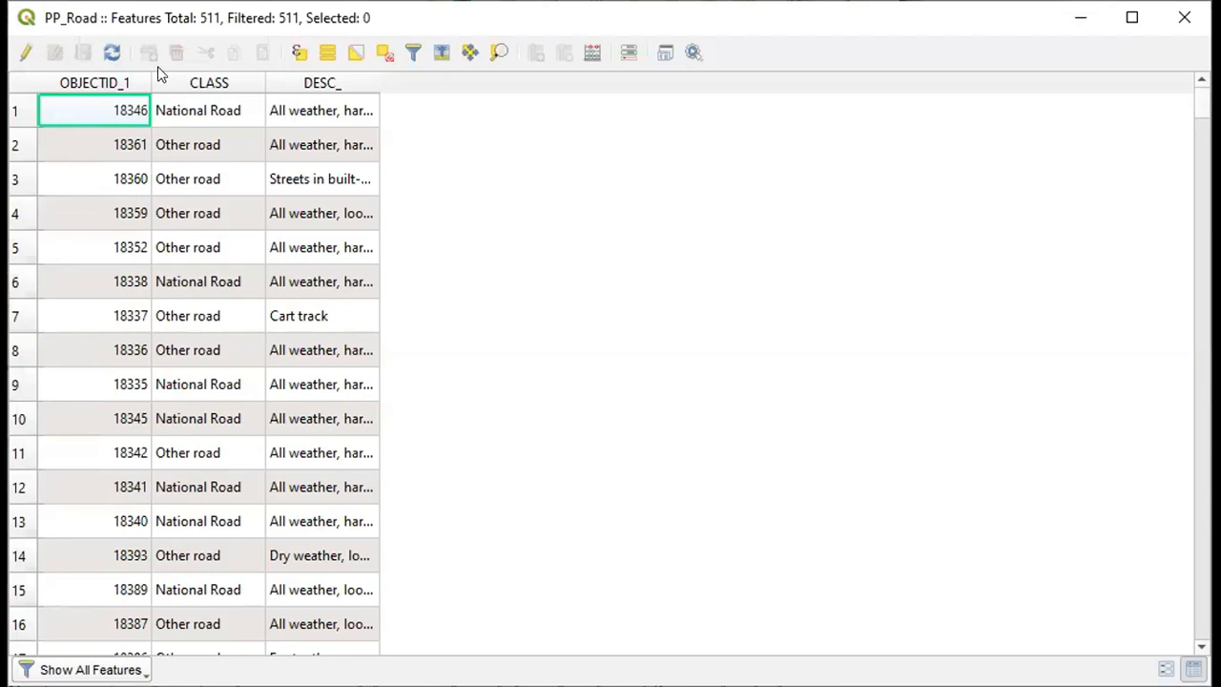
Sort the PP_Road attribute table by CLASS in both directions and browse the road records
click(193, 85)
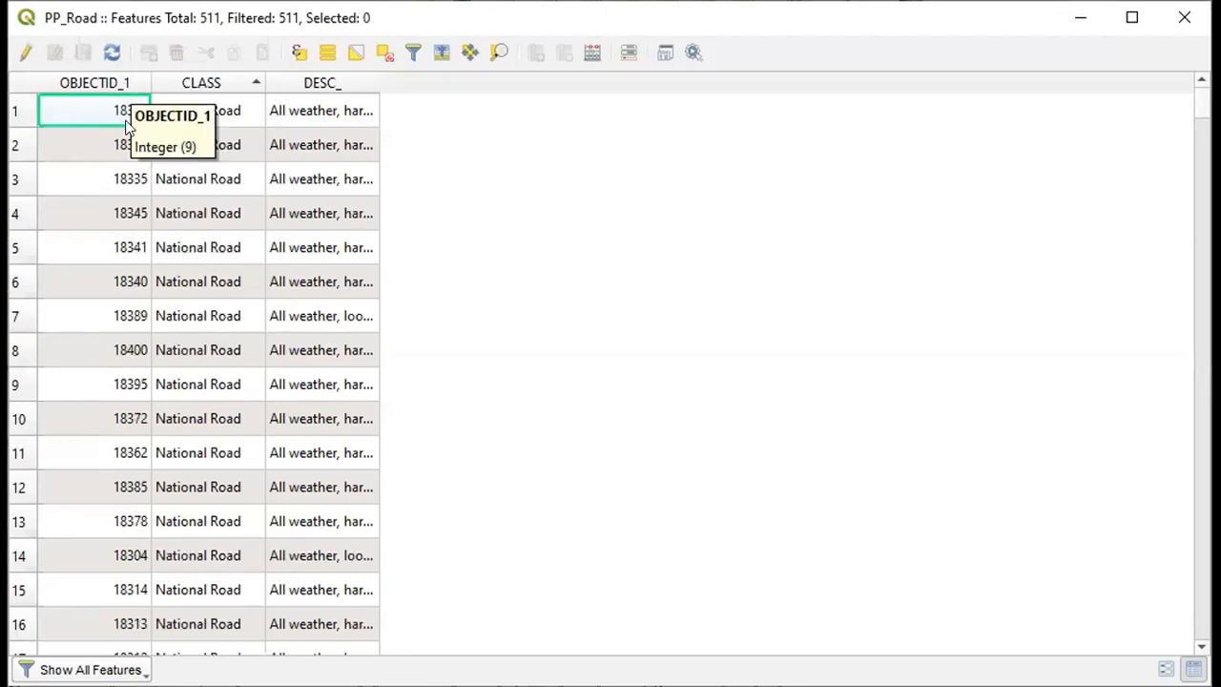
scroll(127, 143, down, 8)
scroll(111, 477, up, 4)
click(105, 84)
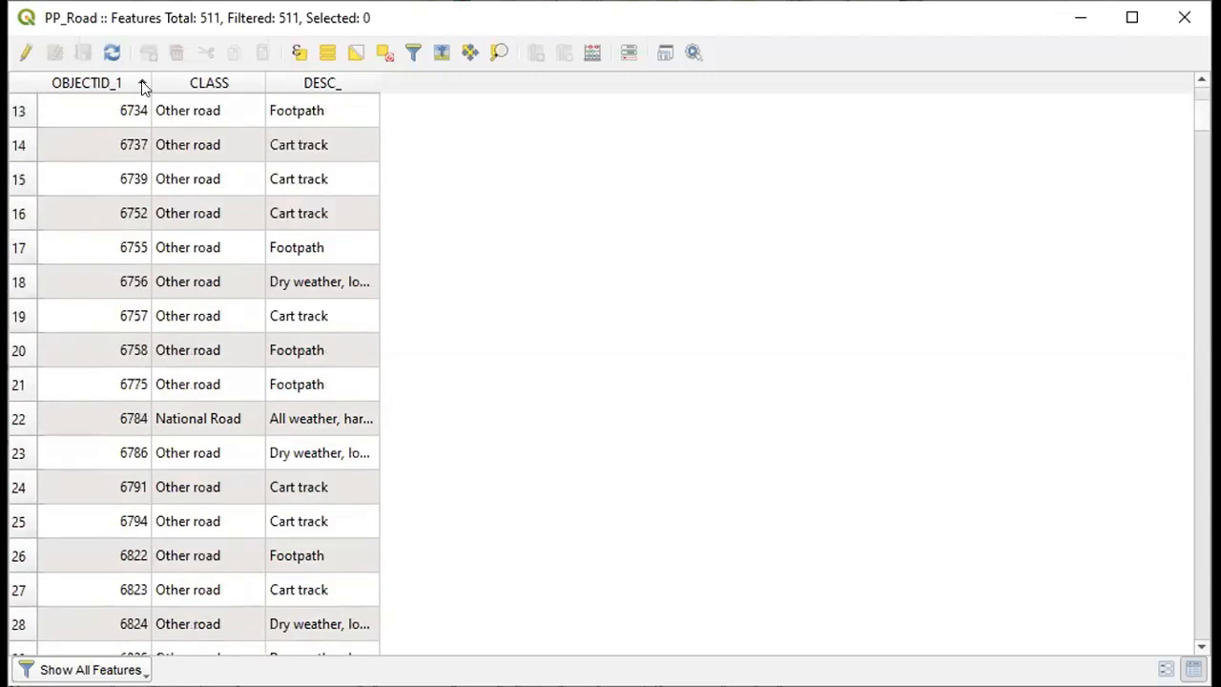
click(210, 84)
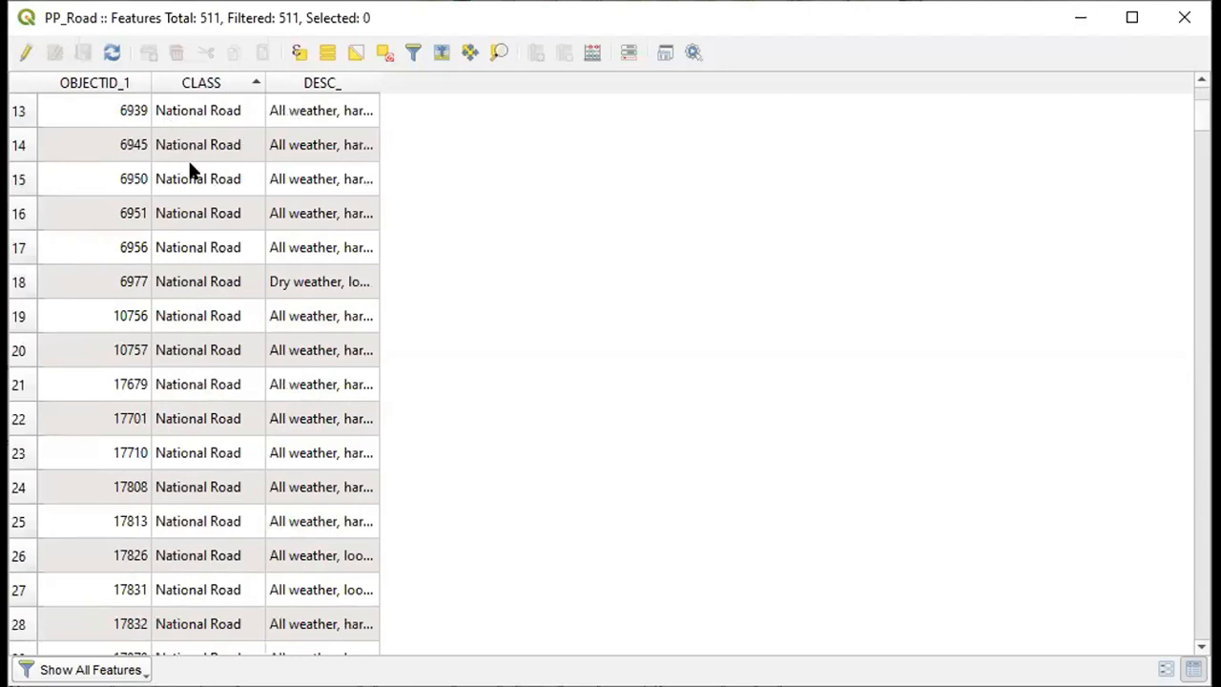
scroll(234, 264, down, 12)
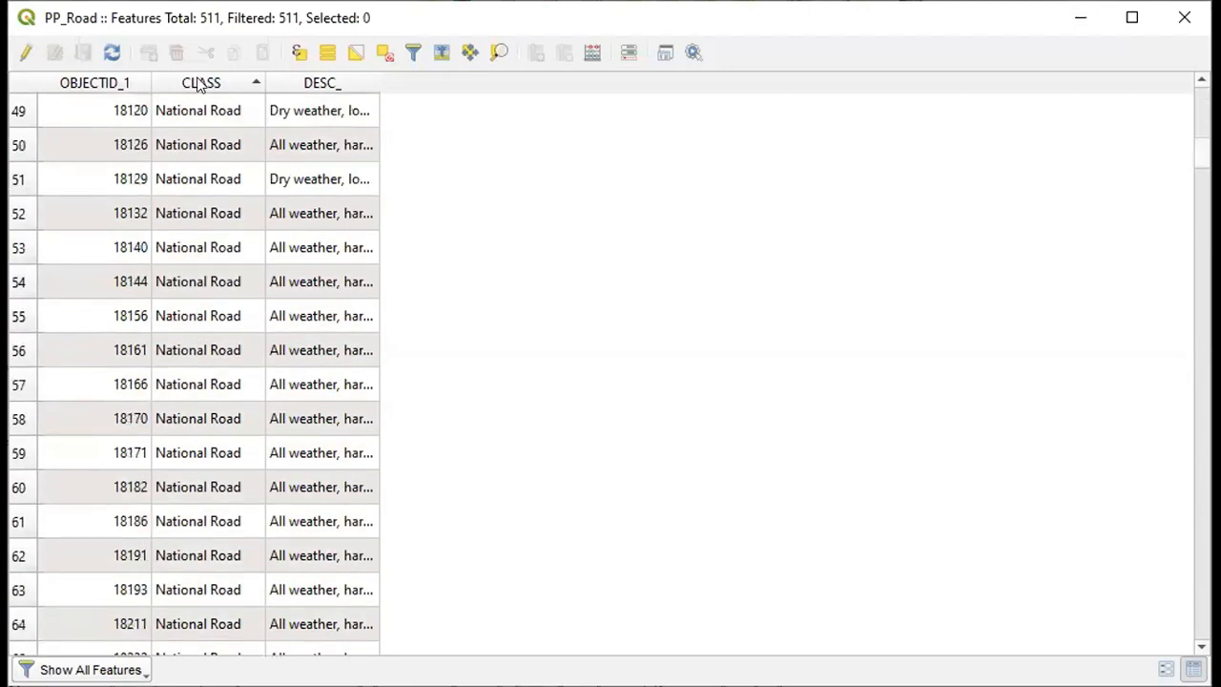
click(202, 84)
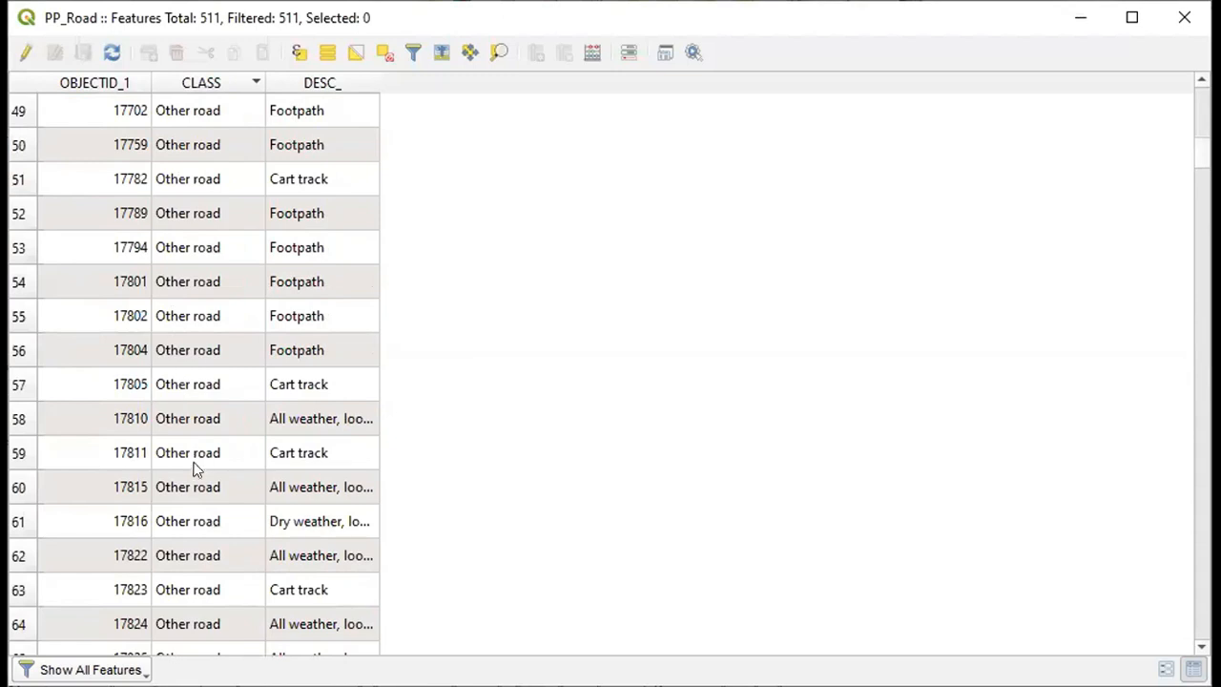
scroll(194, 468, down, 3)
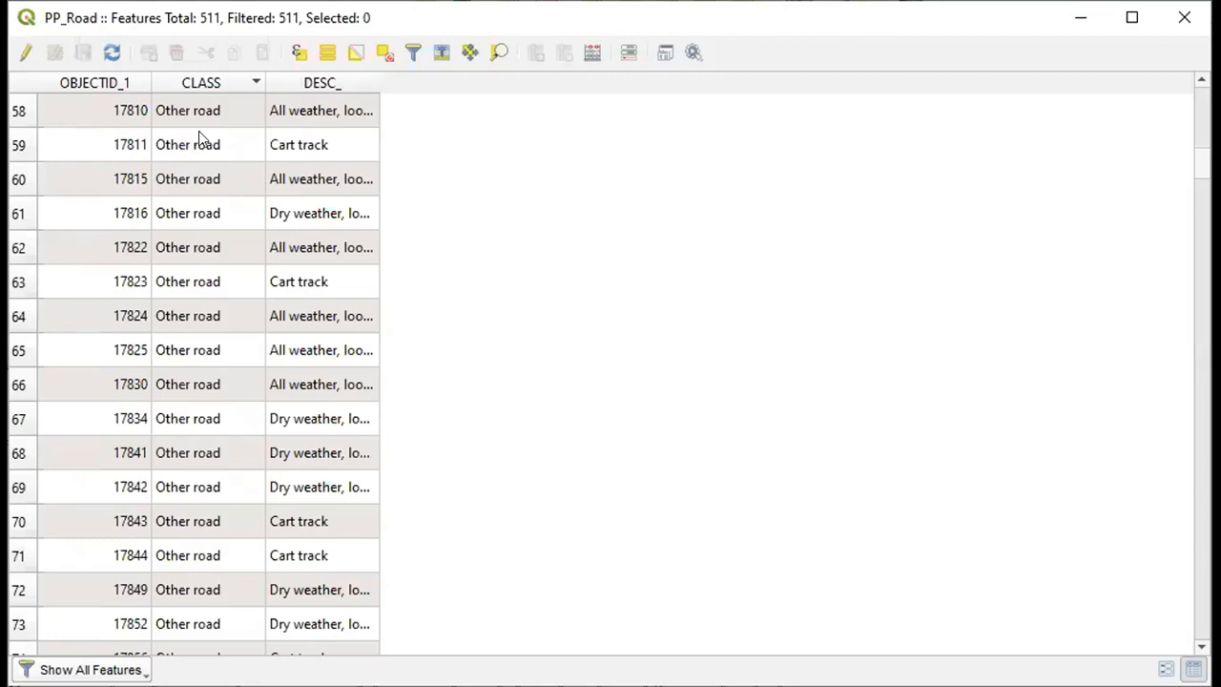
scroll(198, 130, up, 1)
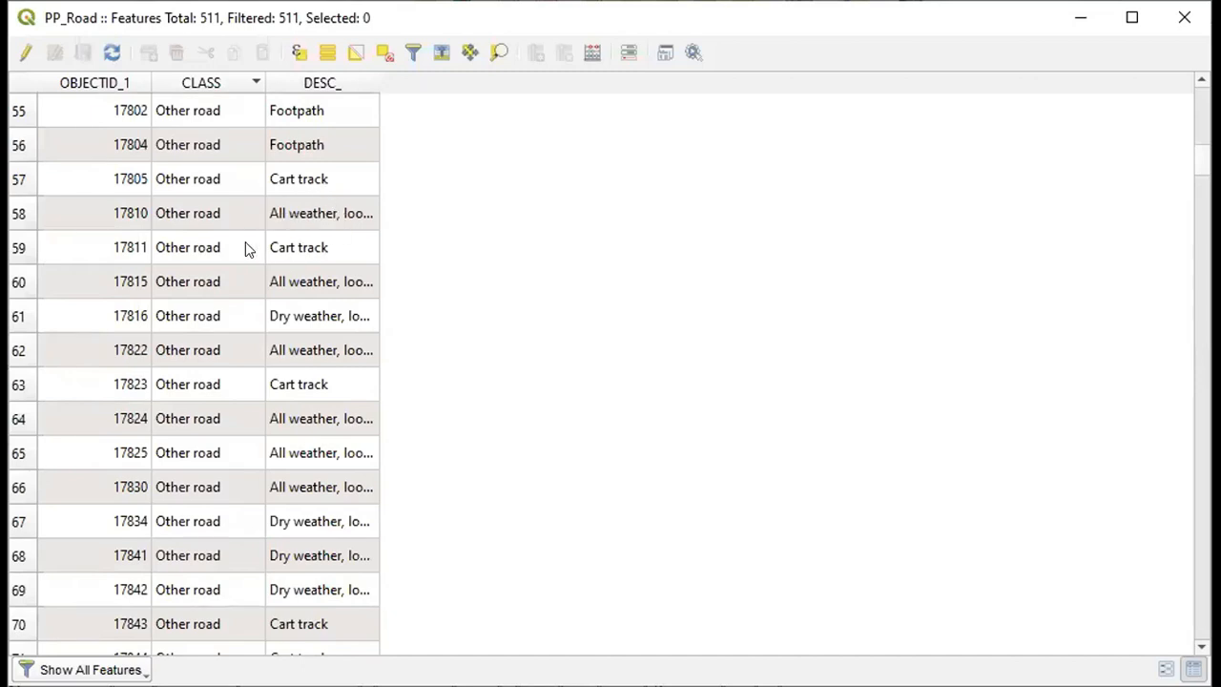
click(189, 84)
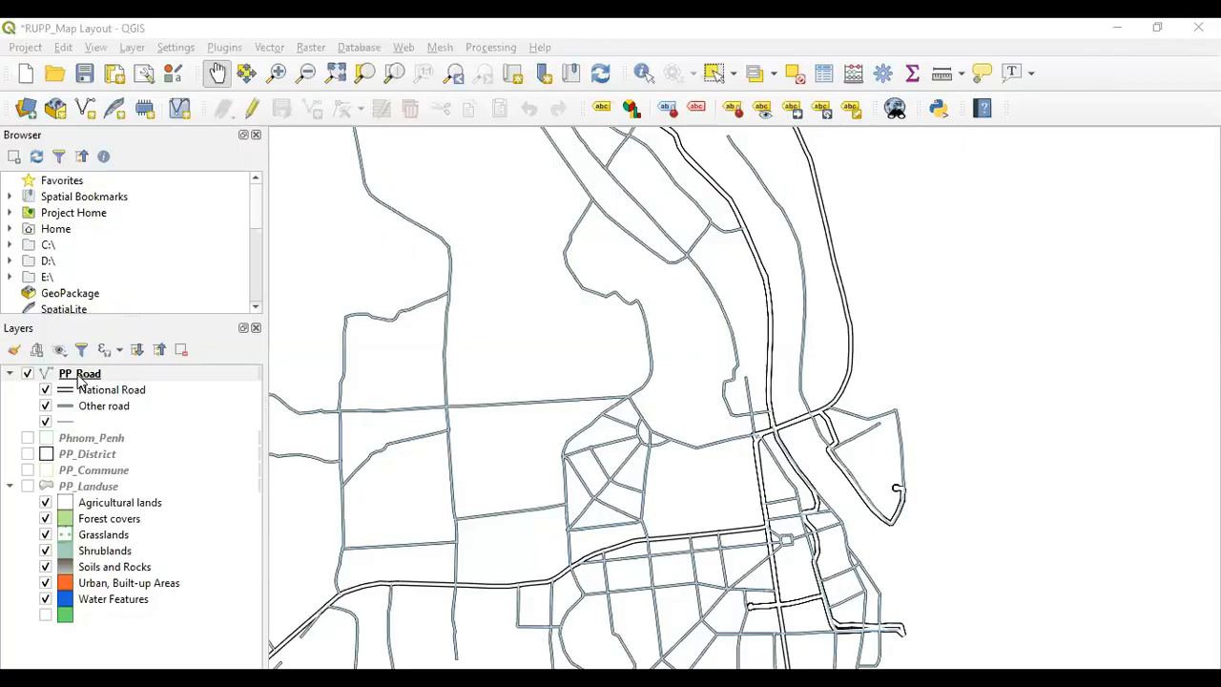
In the PP_Road layer properties, switch labelling to No labels and back to Single labels
right_click(80, 381)
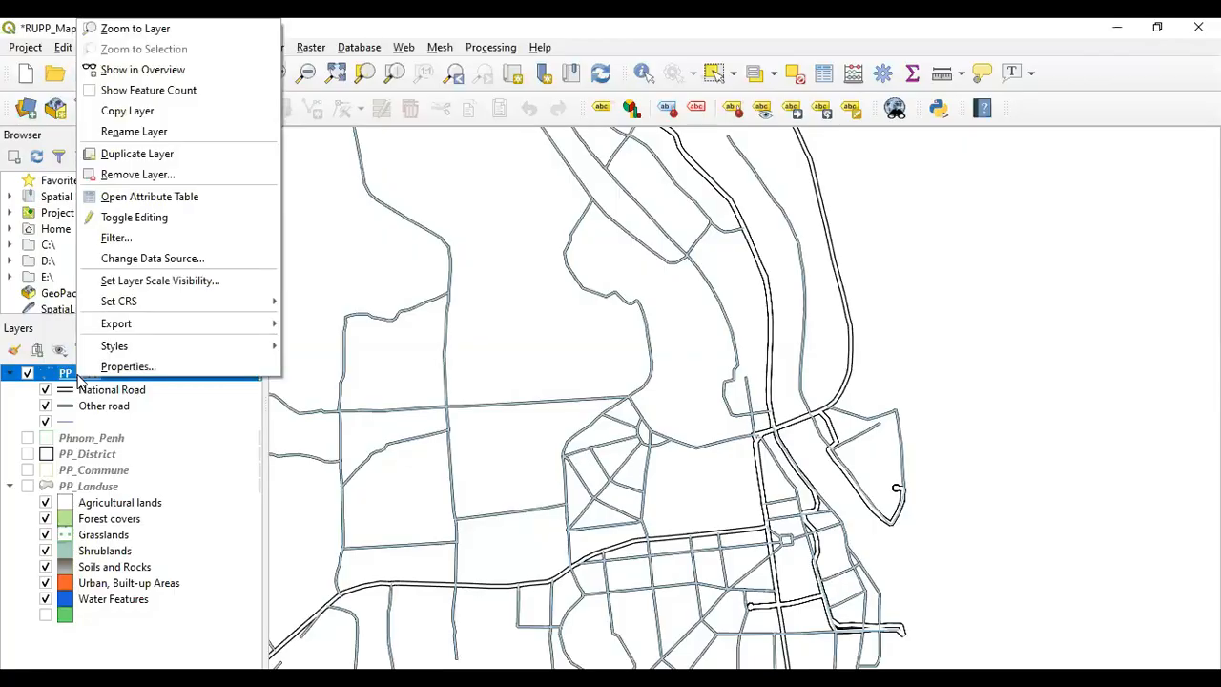
click(129, 369)
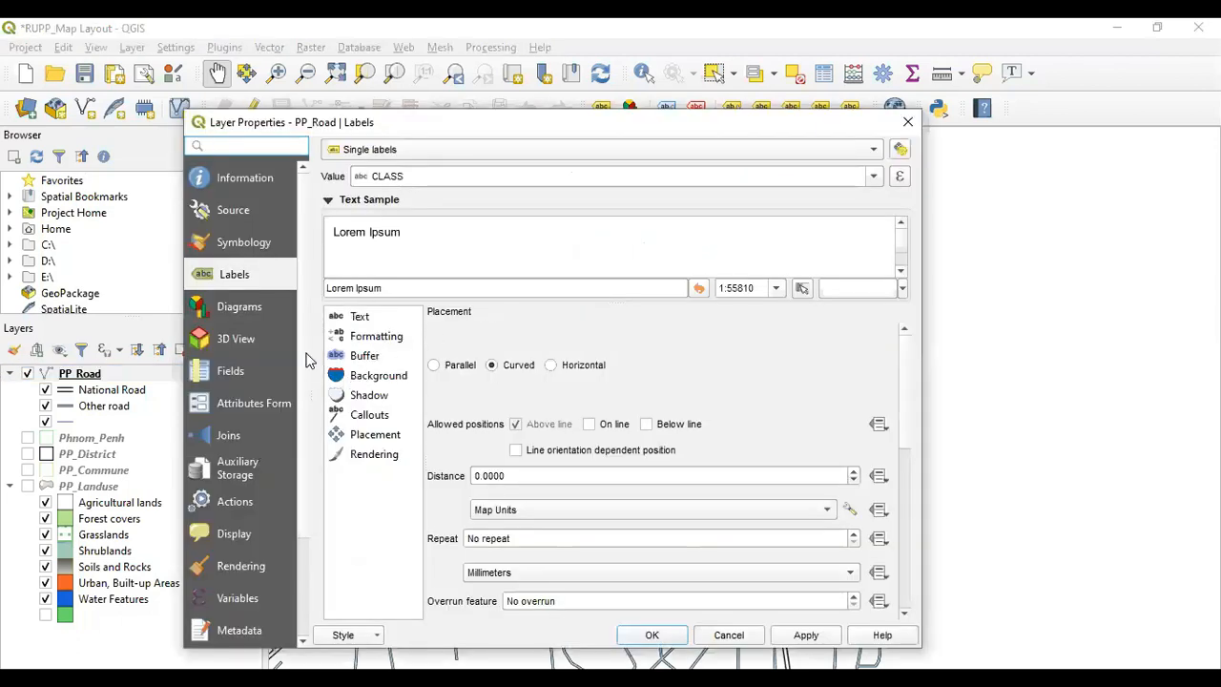
click(355, 151)
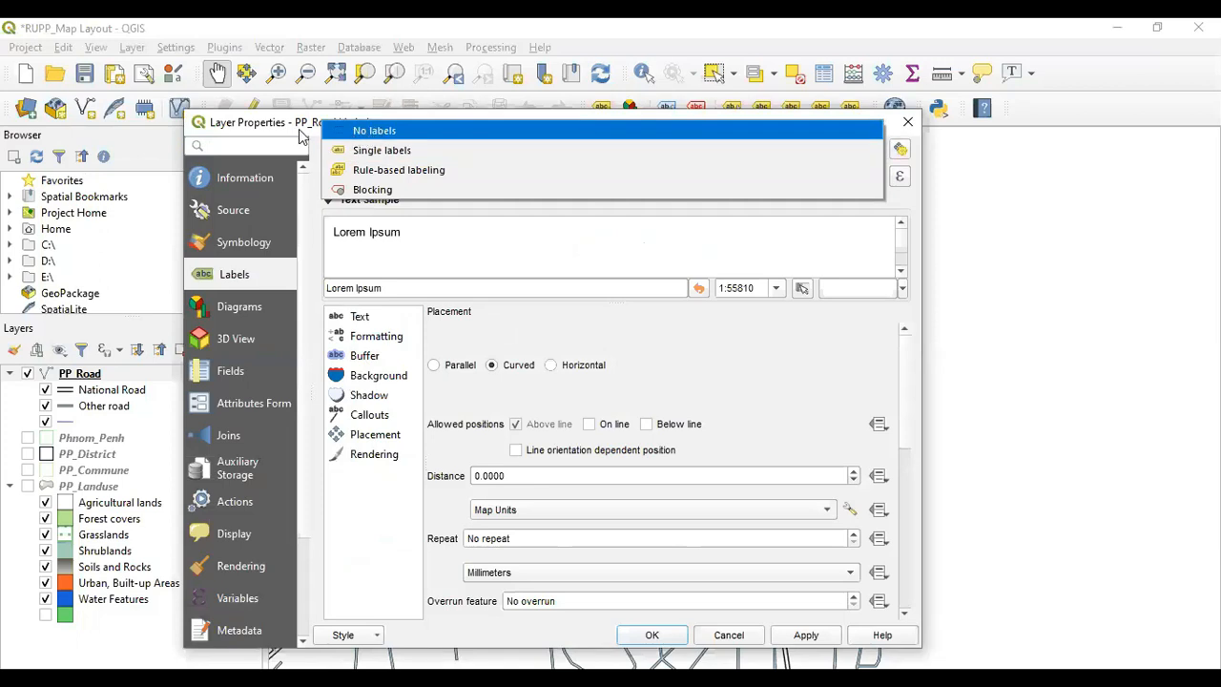
click(363, 139)
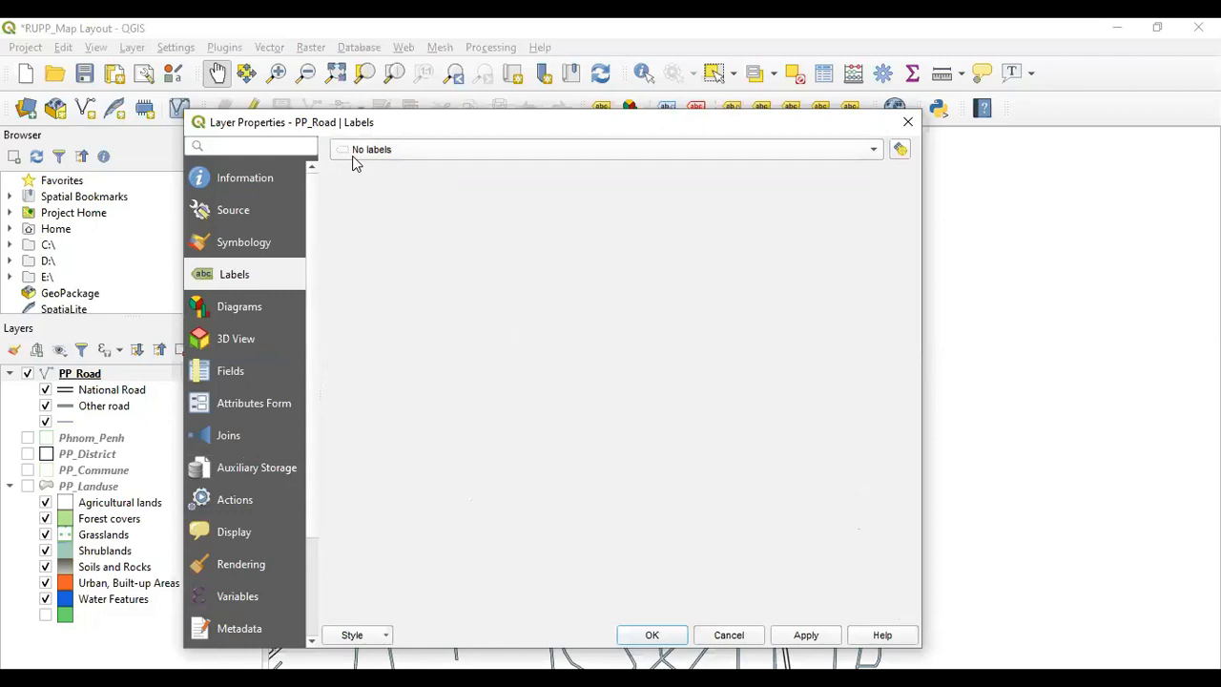
click(403, 157)
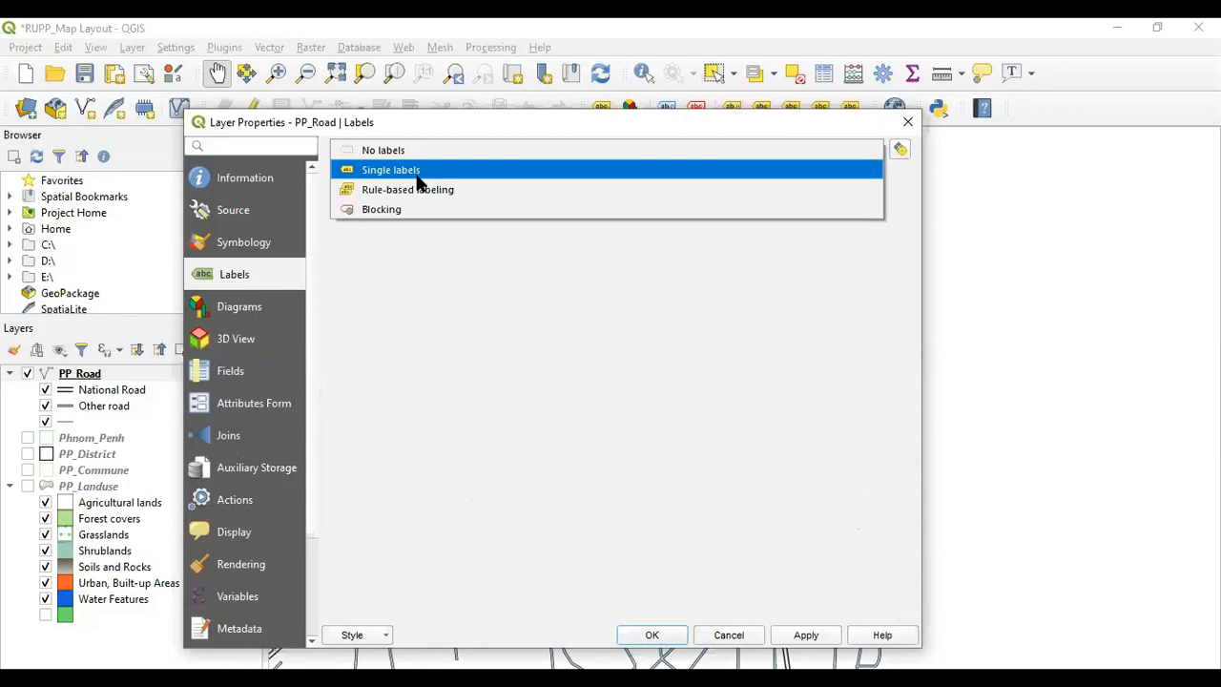
click(417, 175)
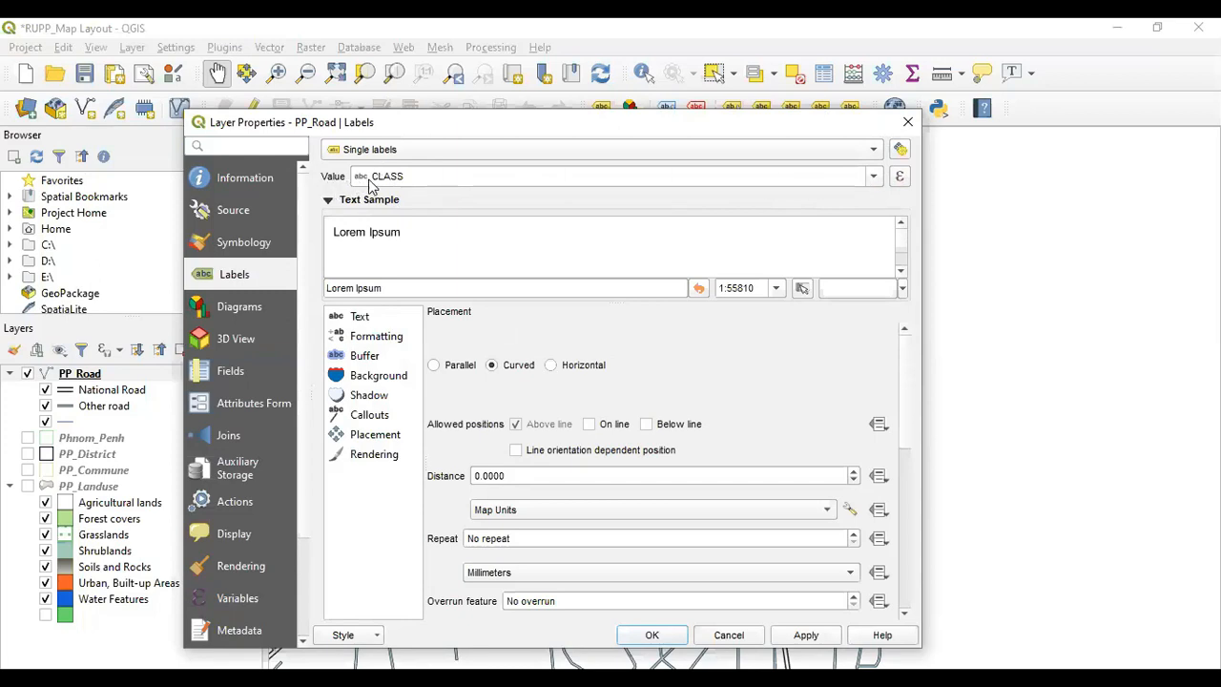
Choose CLASS as the label value field for PP_Road and close the layer properties with OK
click(870, 183)
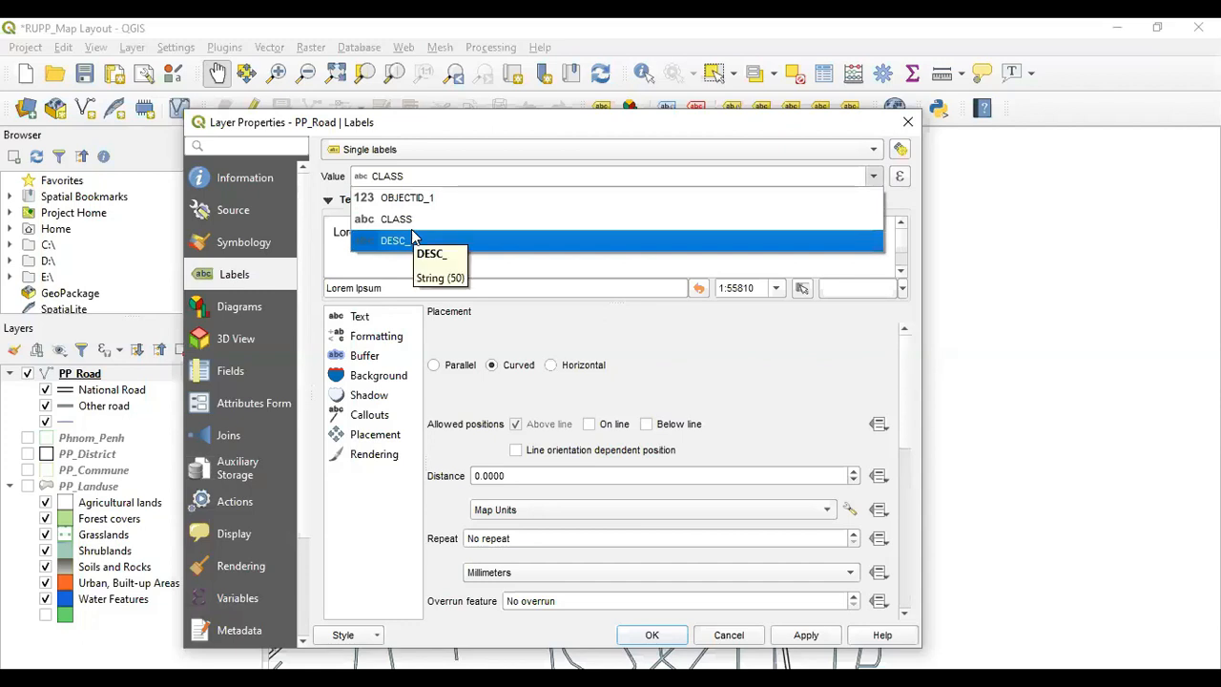
click(406, 221)
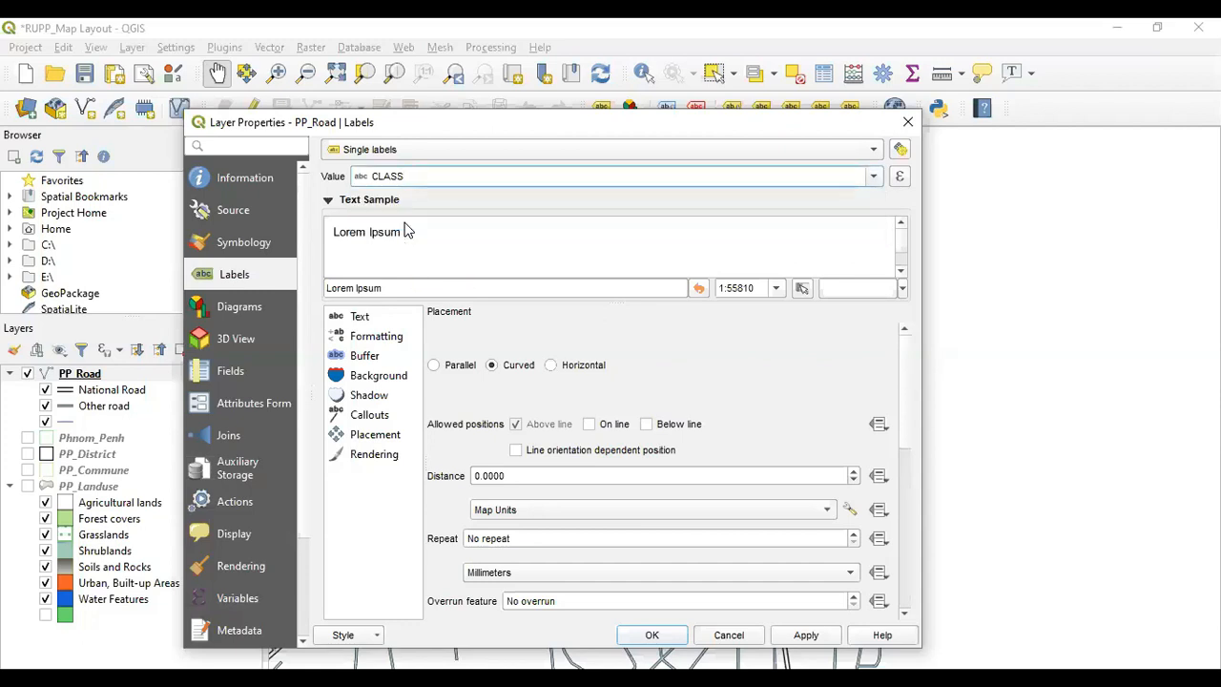
click(382, 321)
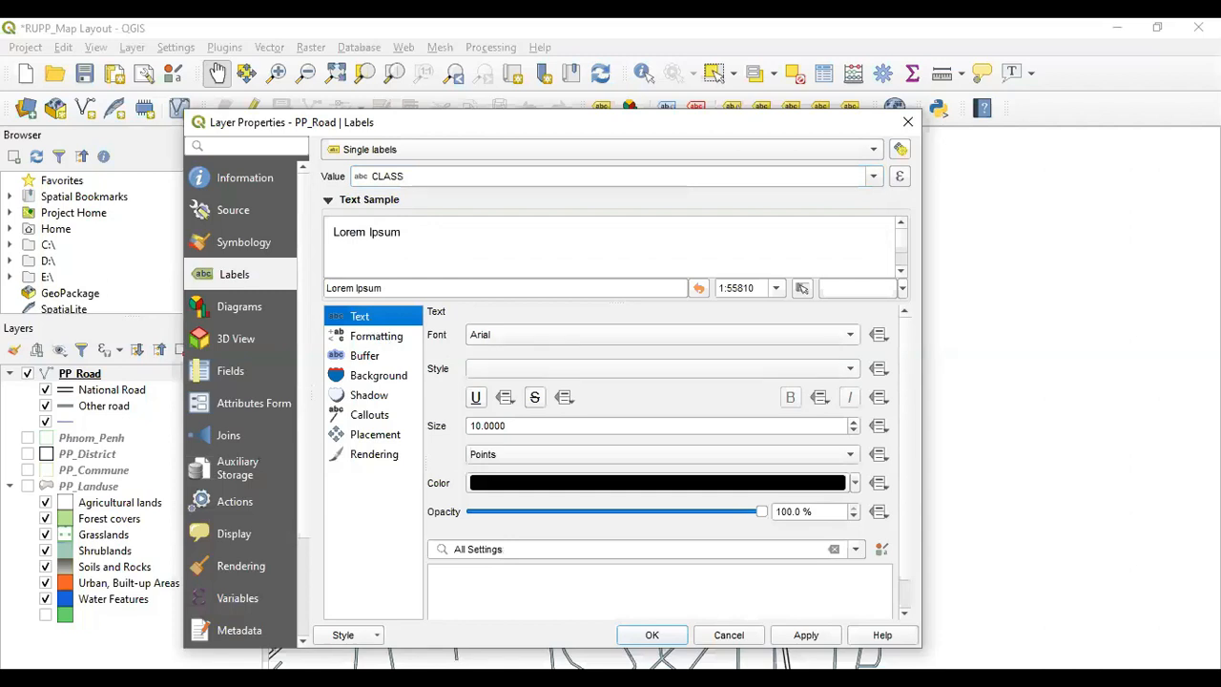
click(652, 635)
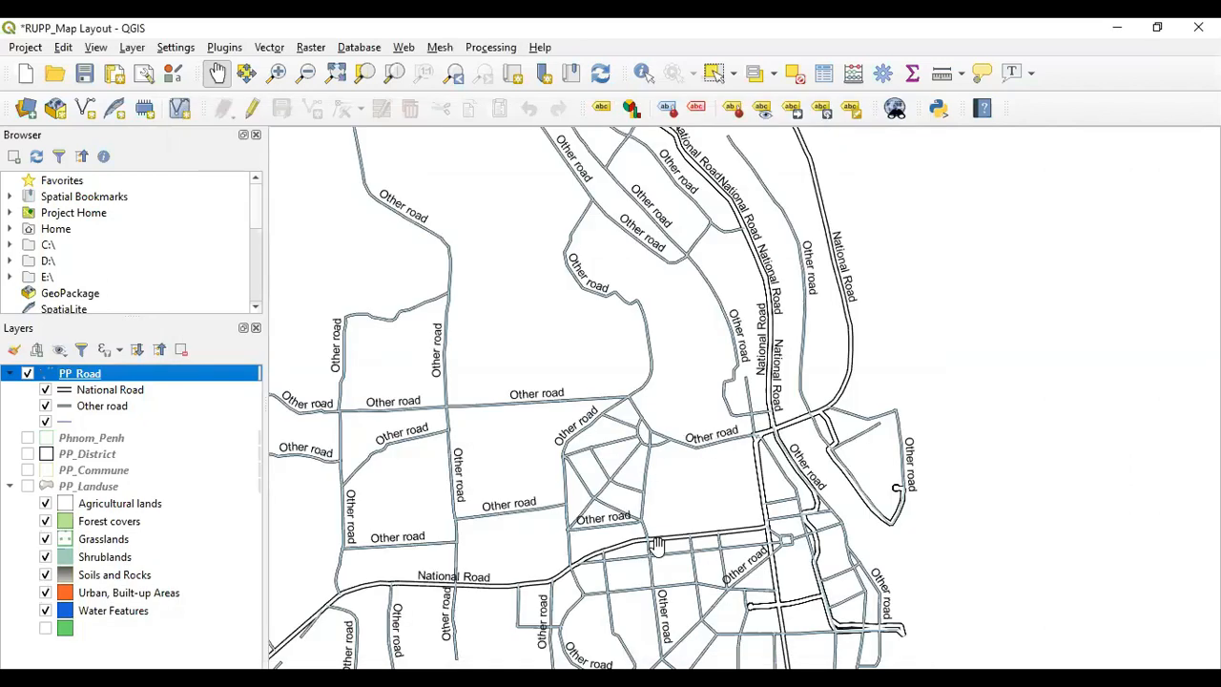
Inspect the road labels across the map, briefly showing the PP_Landuse layer and toggling PP_Road visibility
scroll(627, 423, up, 2)
scroll(627, 423, down, 3)
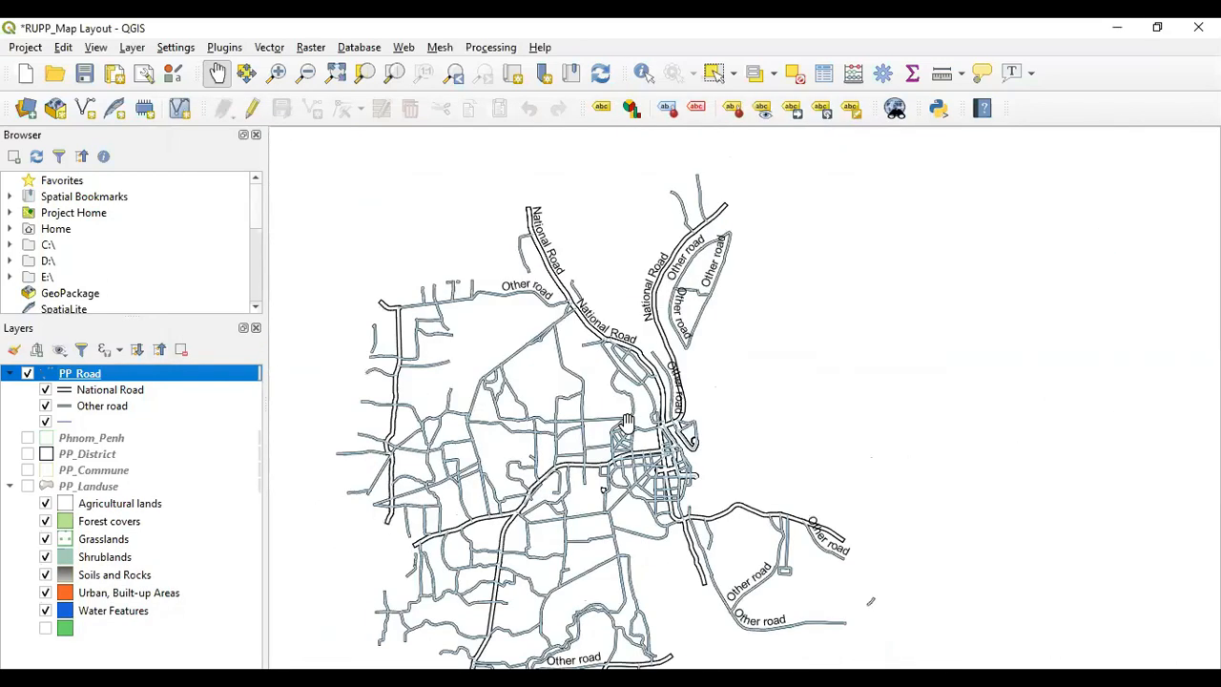
drag(599, 443, 681, 441)
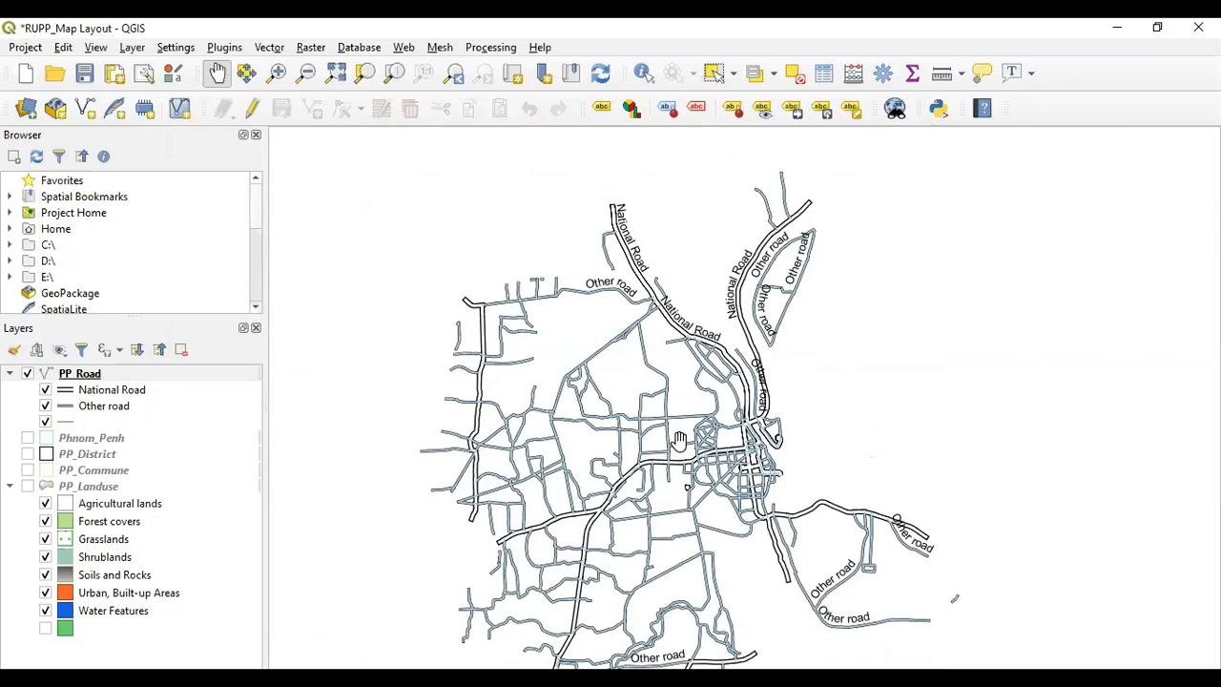
drag(608, 459, 666, 442)
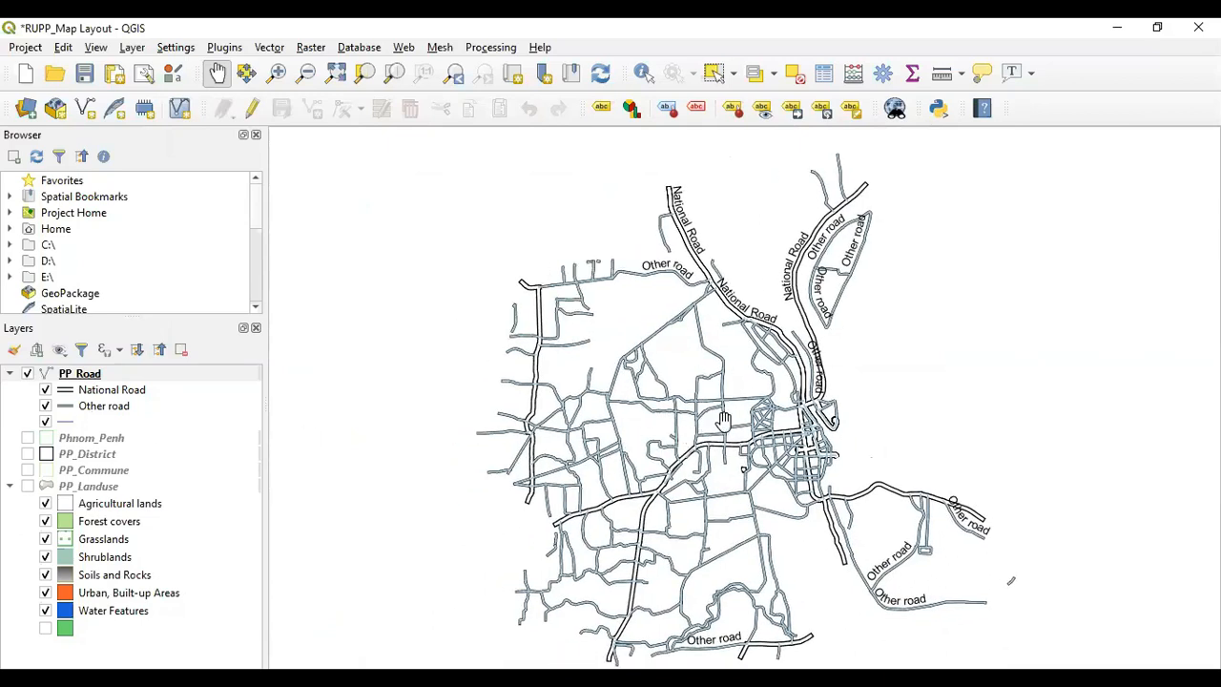
scroll(737, 411, up, 2)
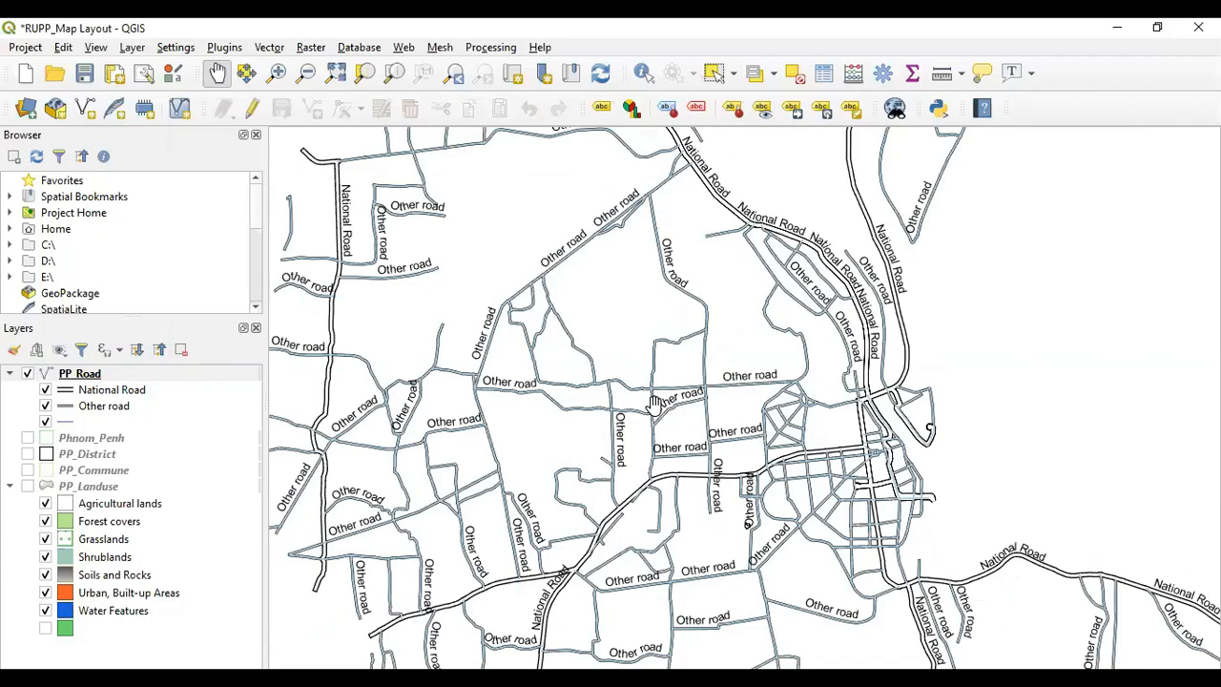
click(28, 487)
right_click(78, 488)
click(116, 478)
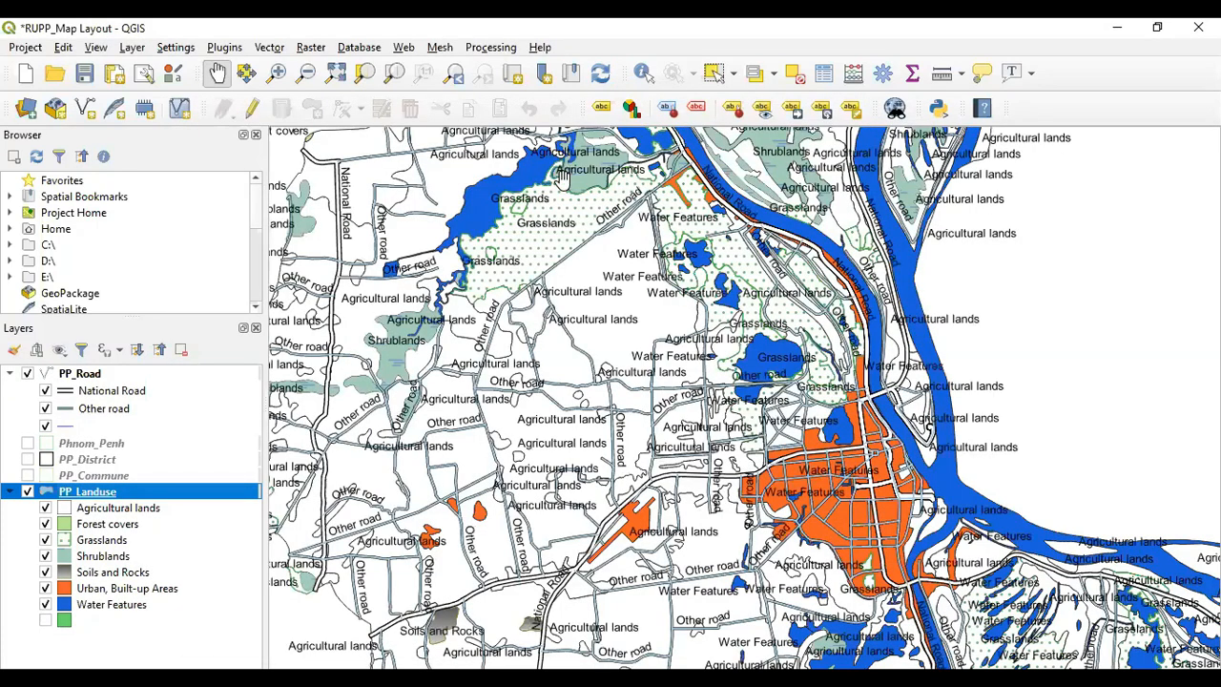
scroll(635, 363, down, 5)
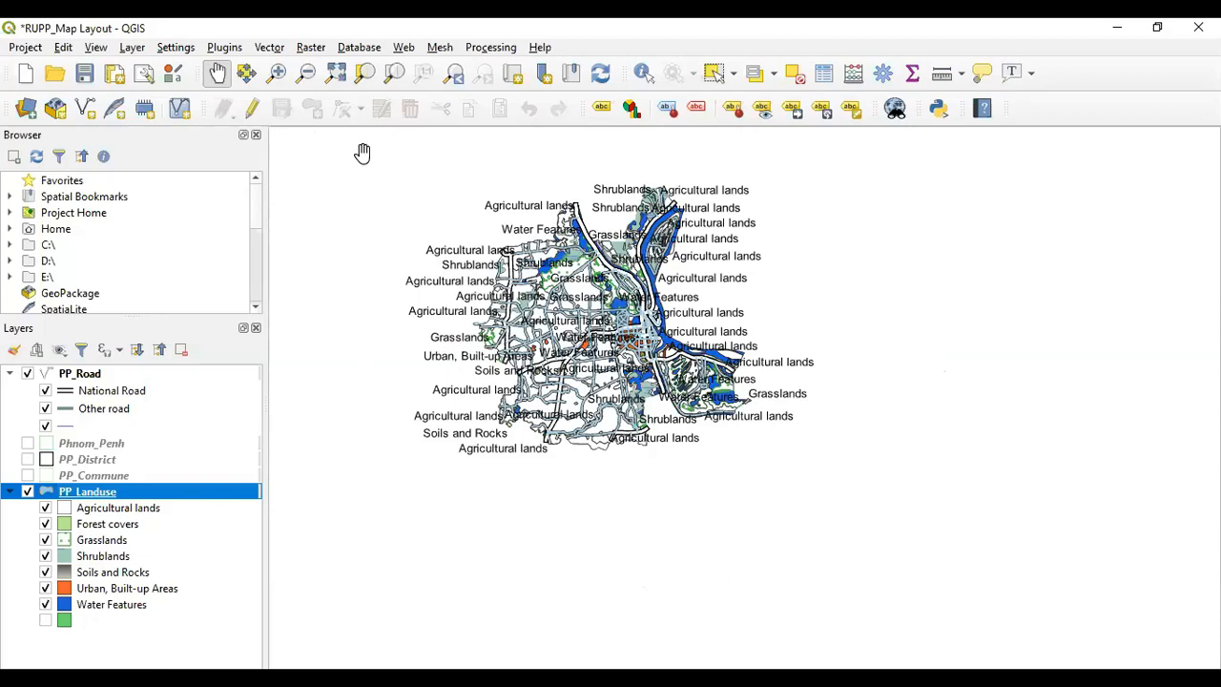
click(28, 492)
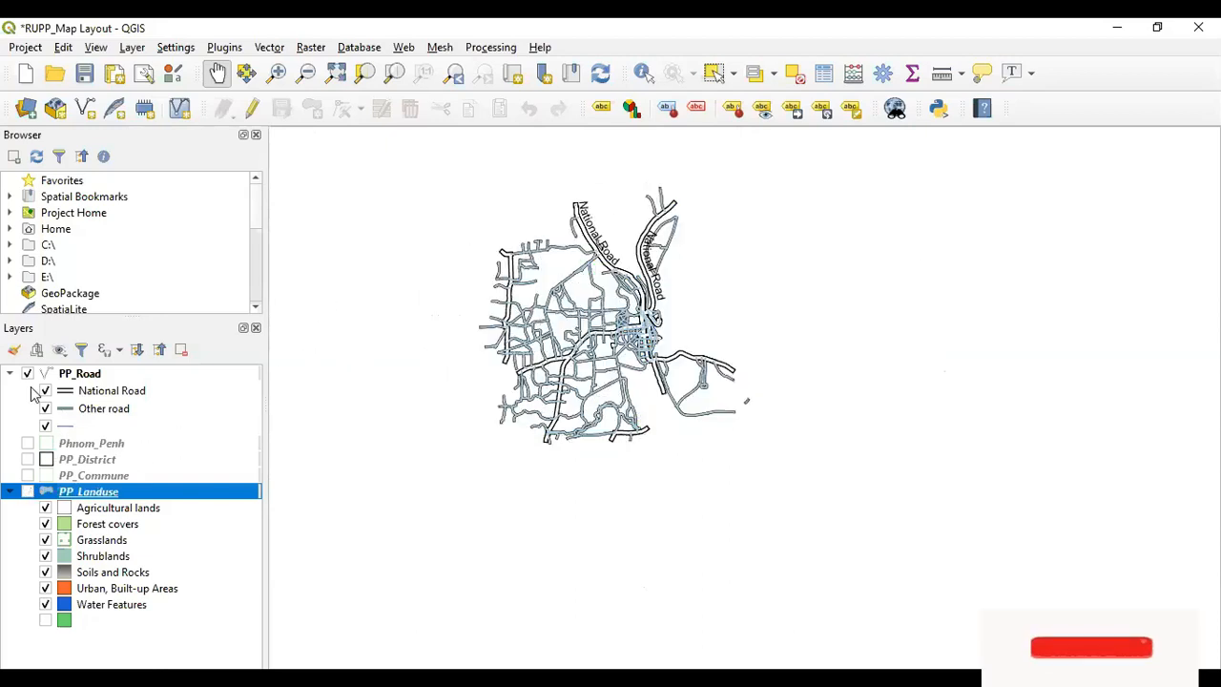
click(29, 374)
click(28, 374)
scroll(579, 305, up, 3)
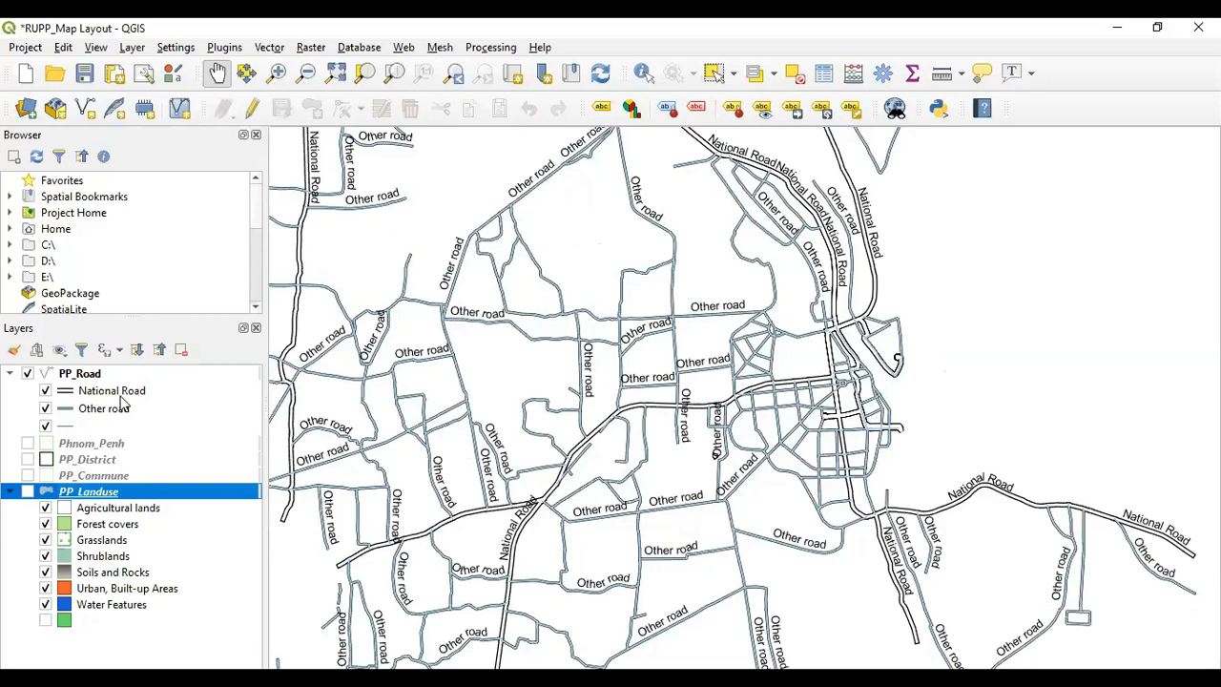
Open the PP_Road label placement settings and apply Parallel placement
right_click(86, 373)
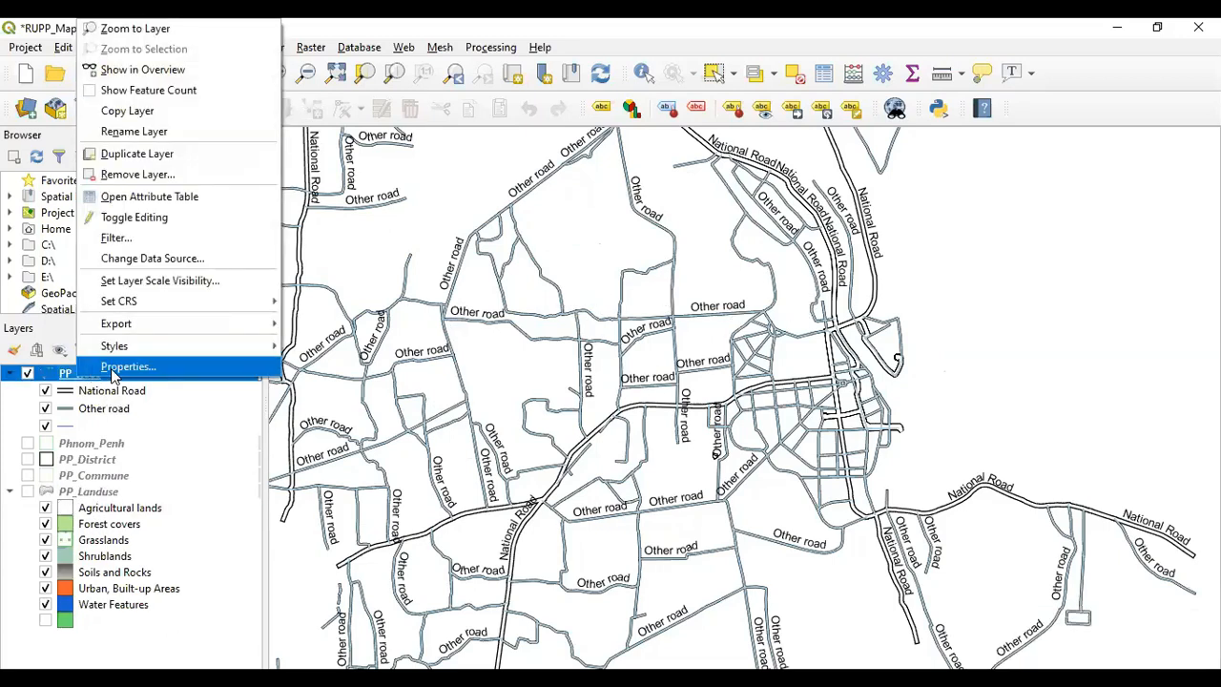
click(111, 369)
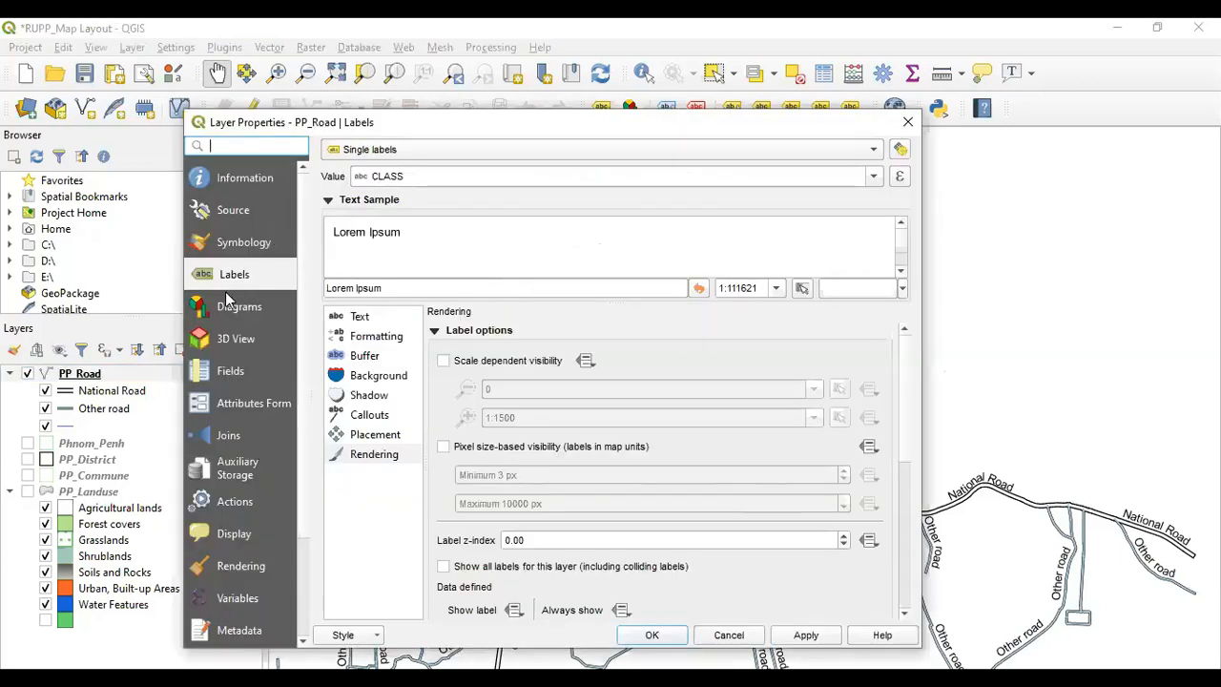
click(359, 318)
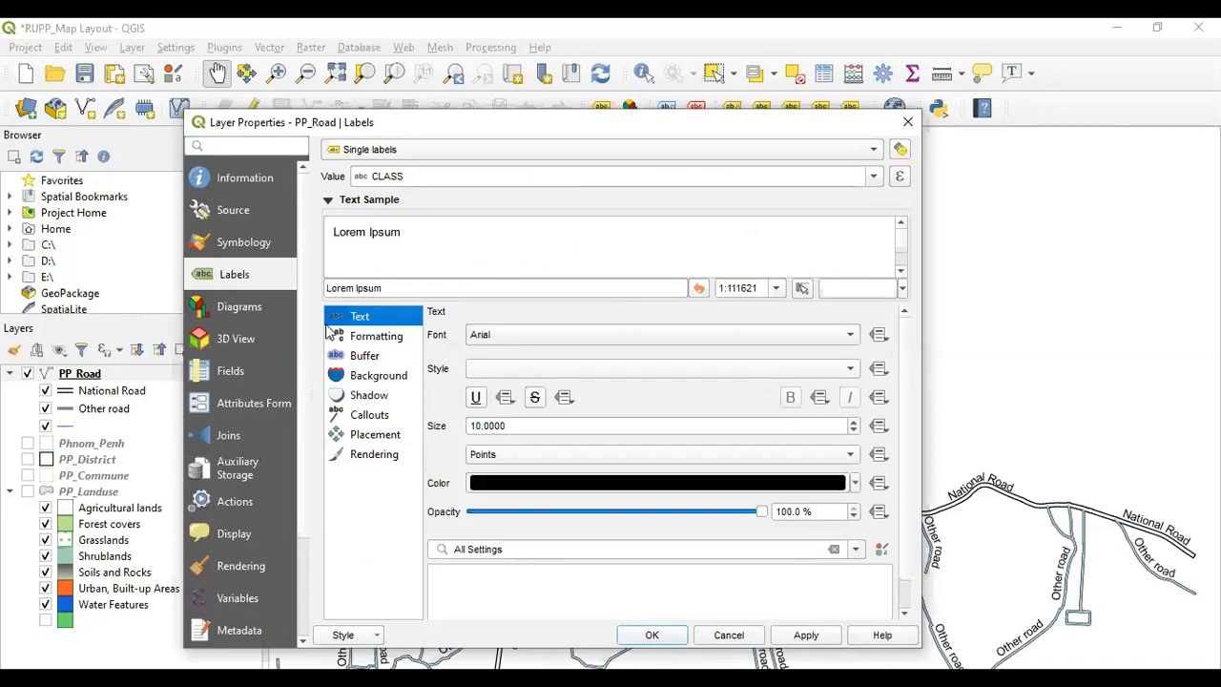
click(363, 439)
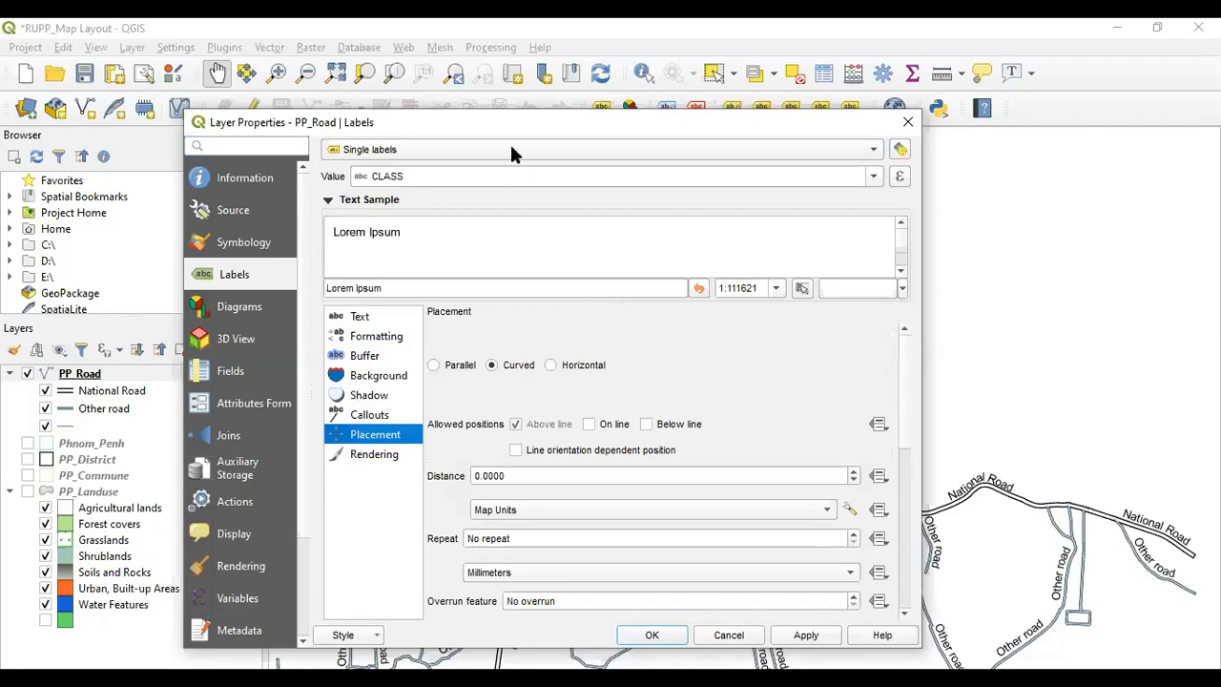
drag(508, 122, 442, 91)
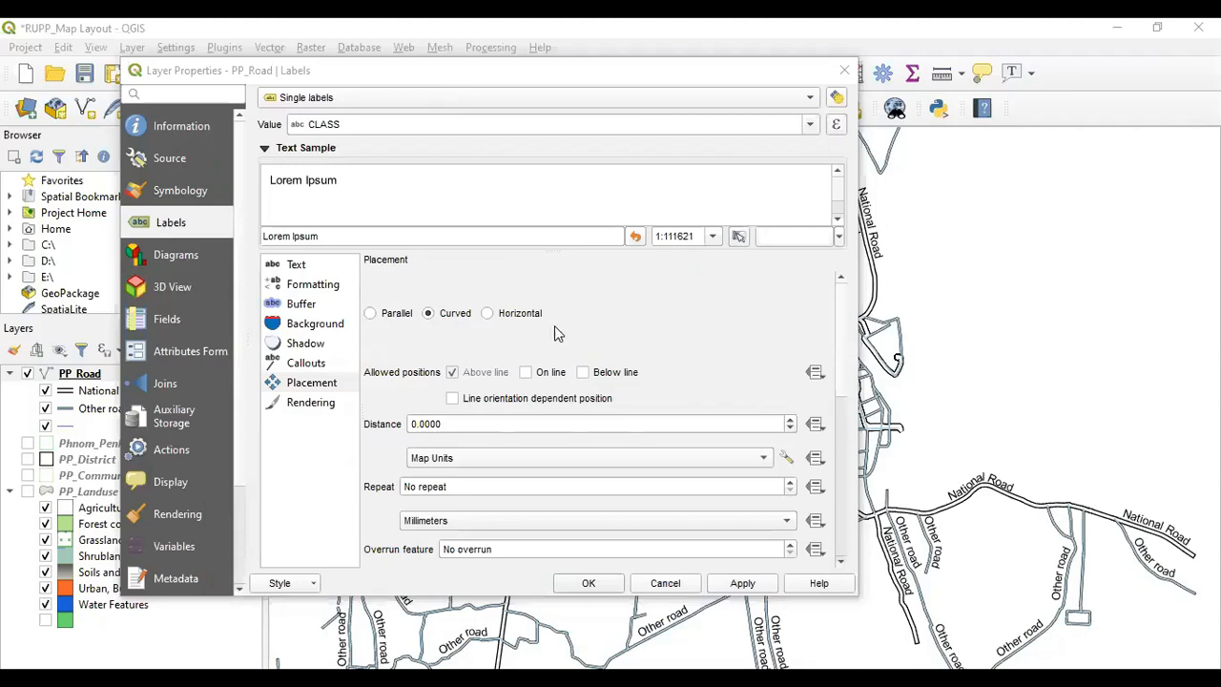
click(371, 313)
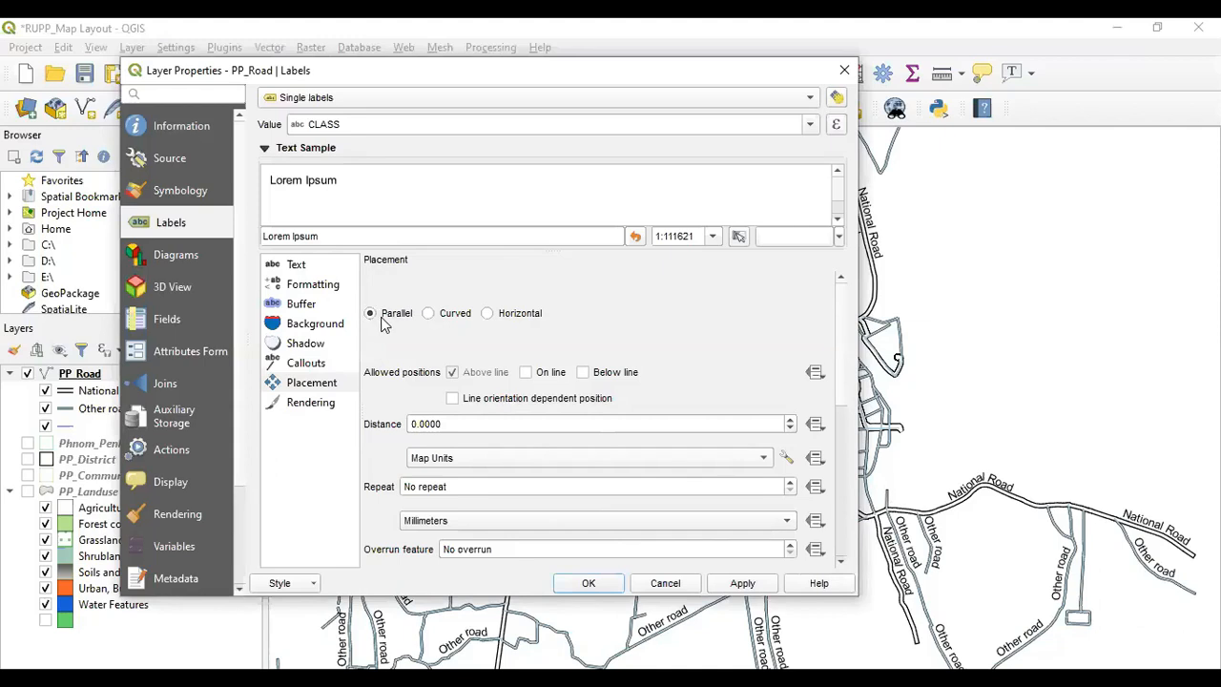
click(743, 584)
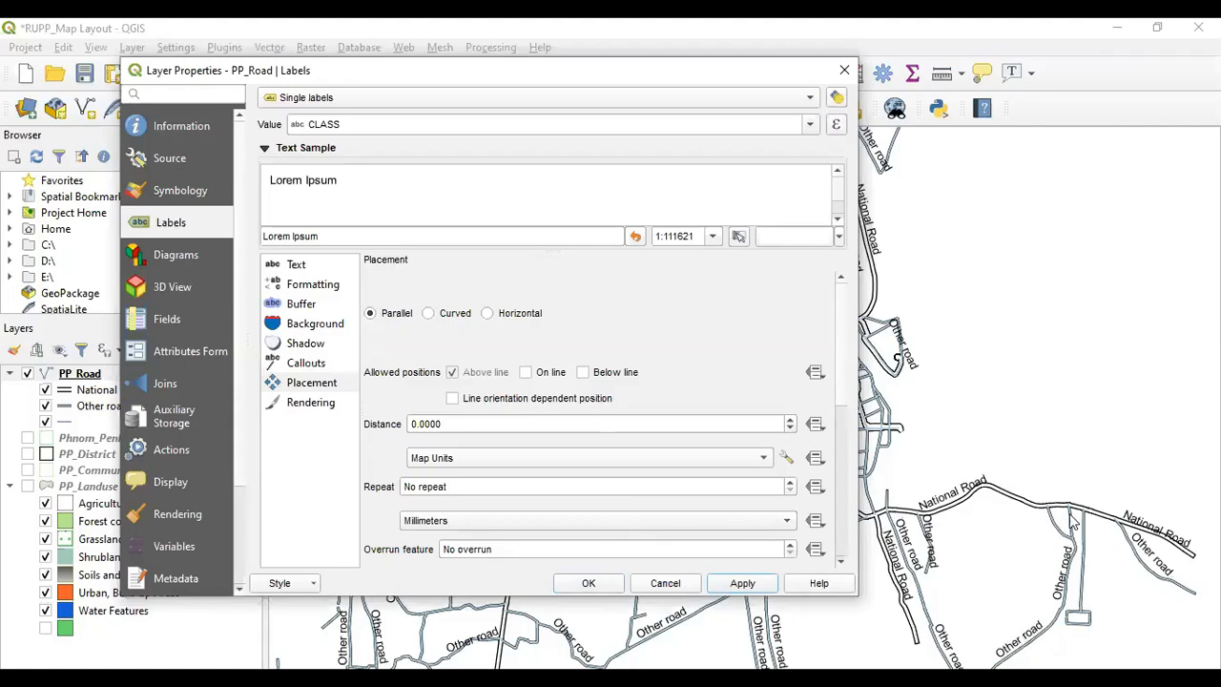
Try Curved, Parallel and Horizontal label placements for the roads, applying each in turn
click(1123, 516)
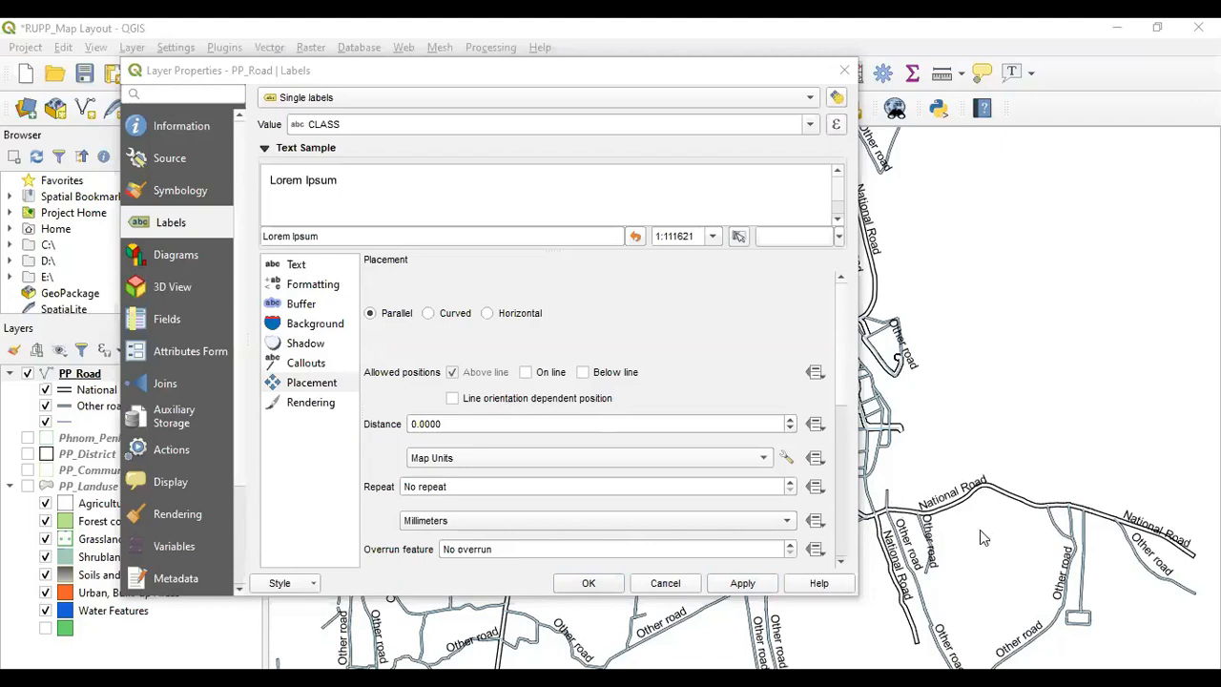
drag(616, 71, 531, 100)
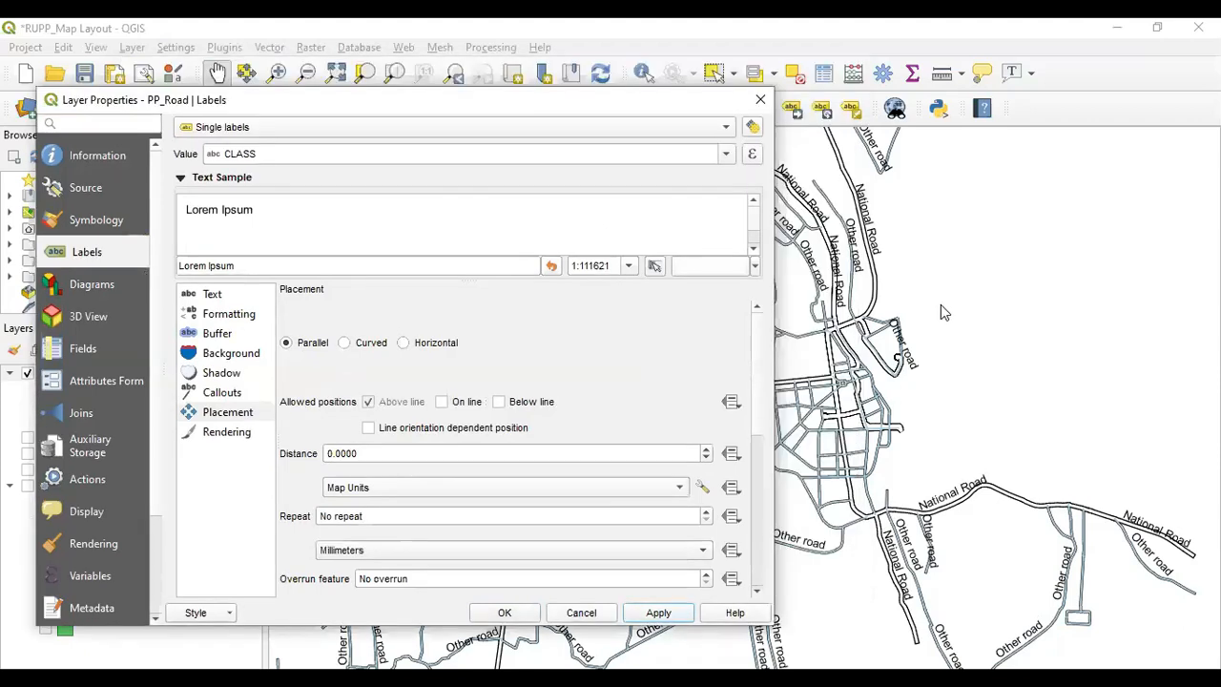
click(345, 345)
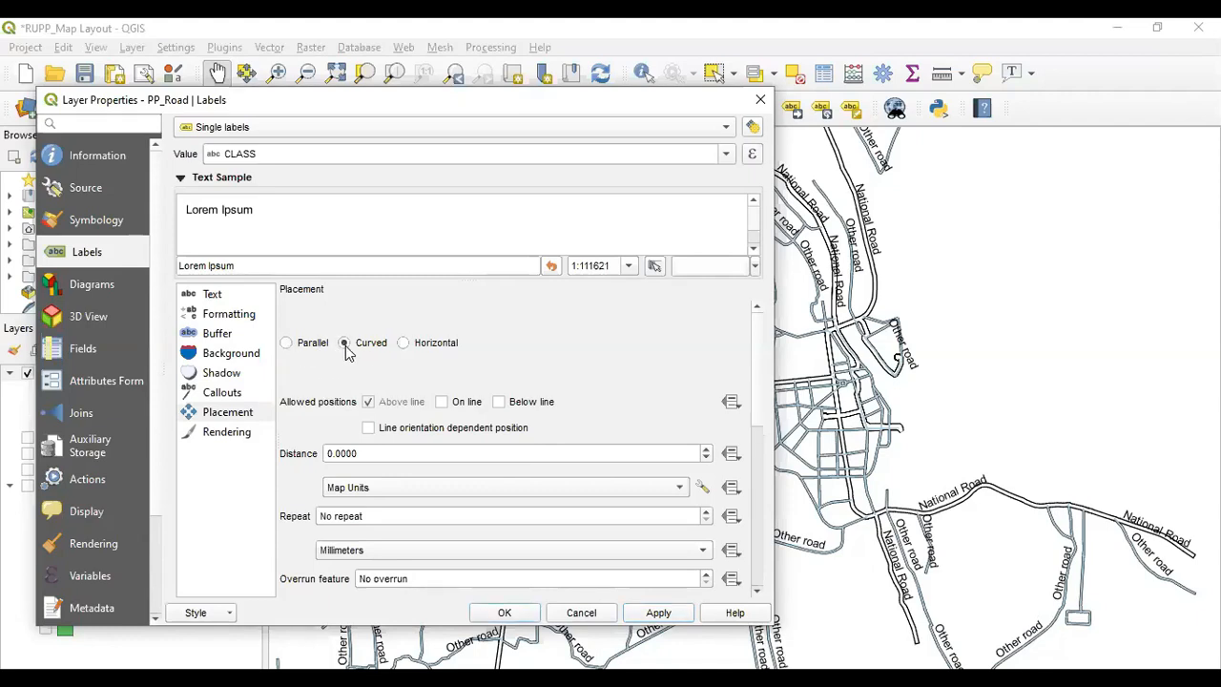
click(649, 618)
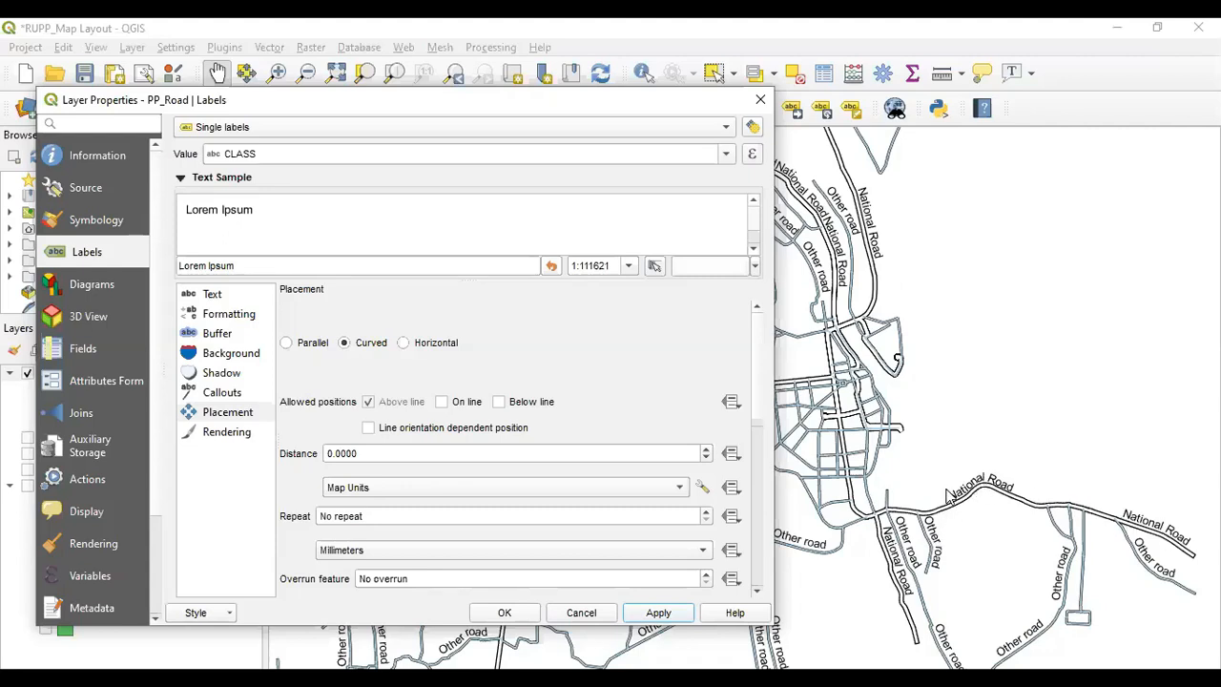
click(286, 343)
click(659, 612)
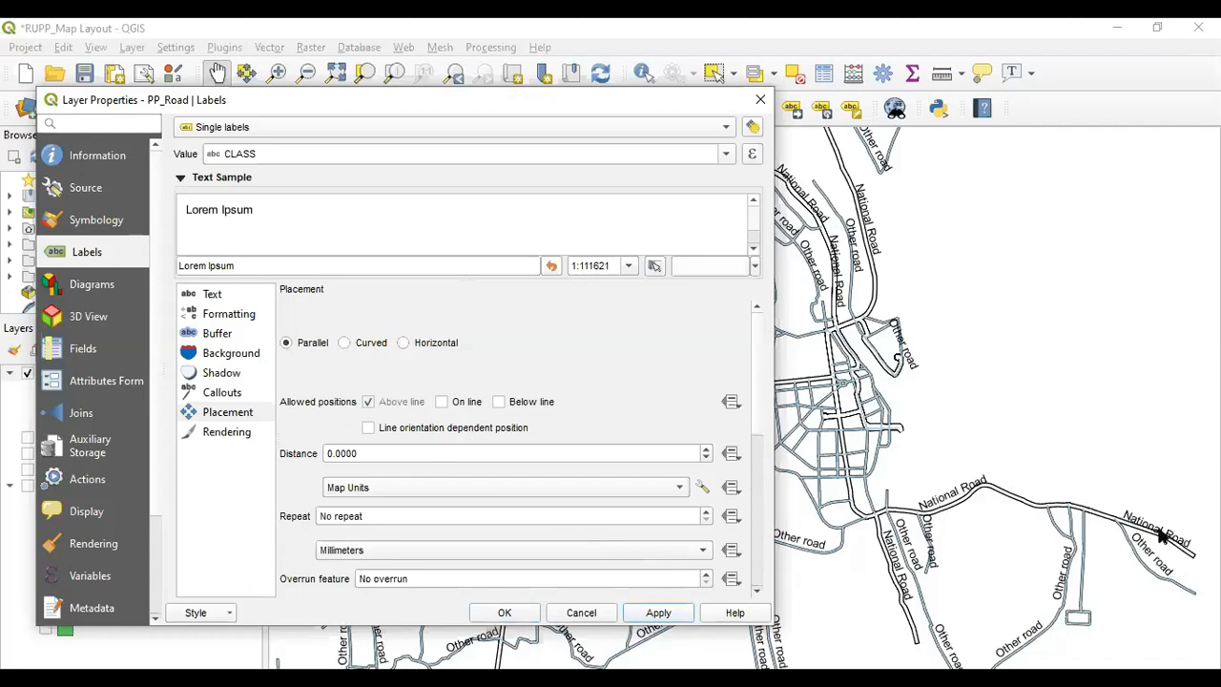
click(345, 344)
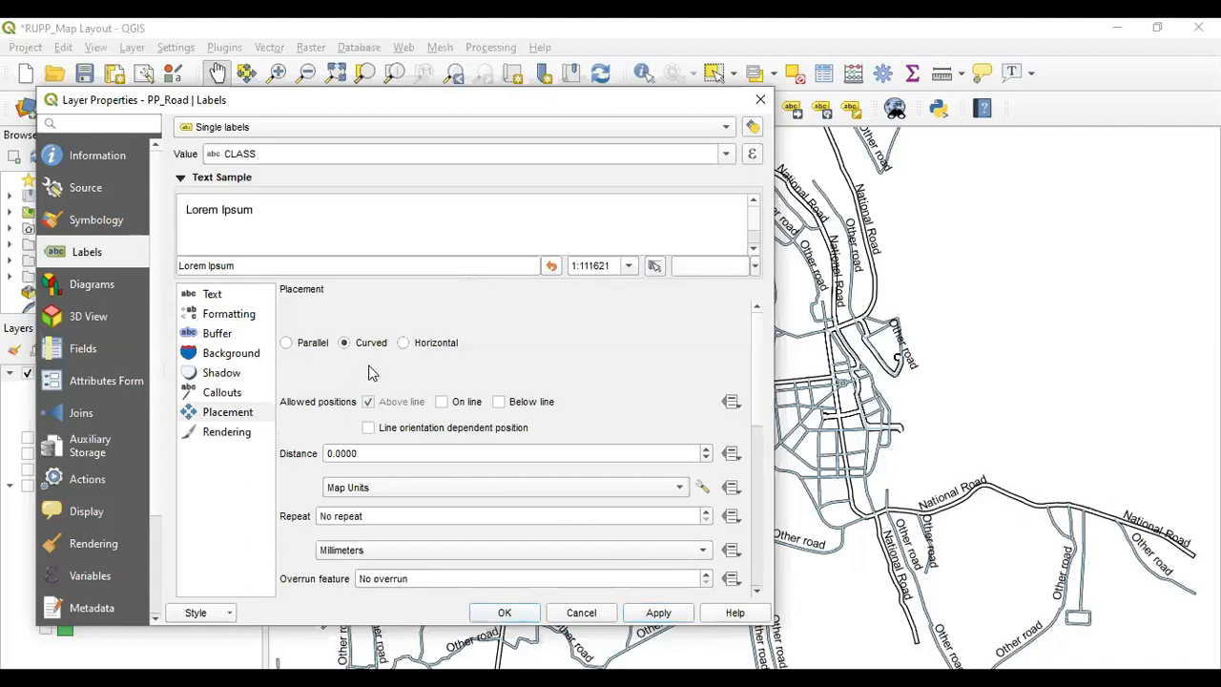
click(657, 615)
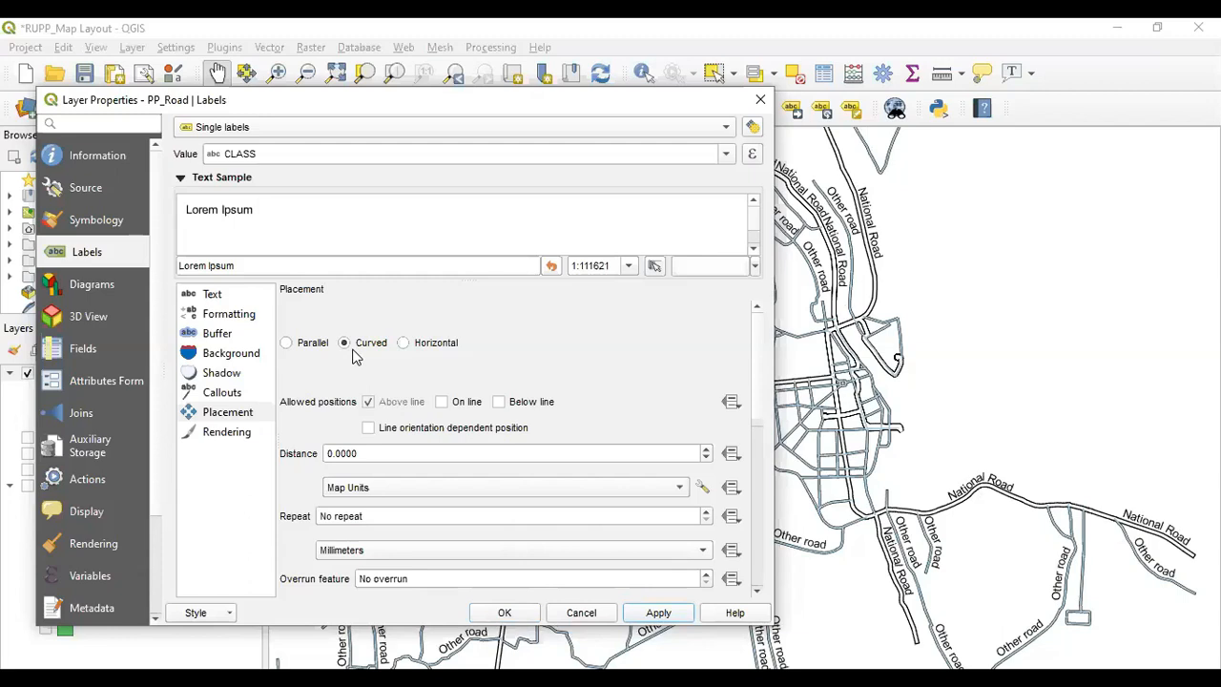
click(404, 345)
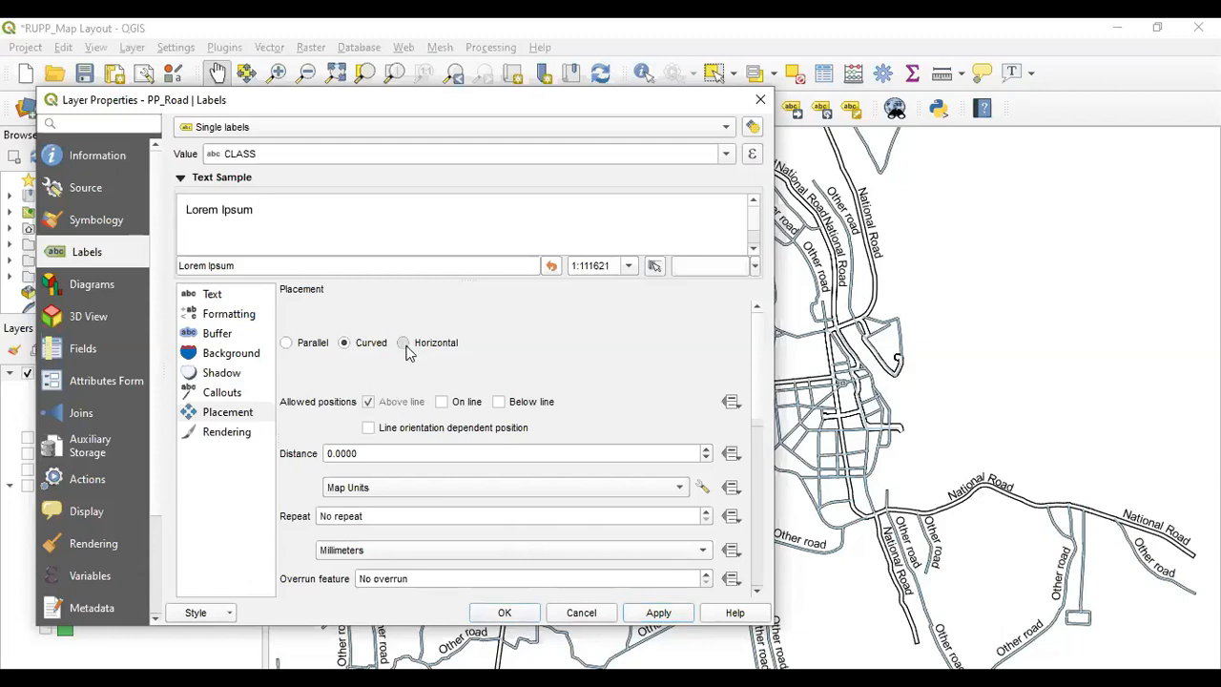
click(657, 615)
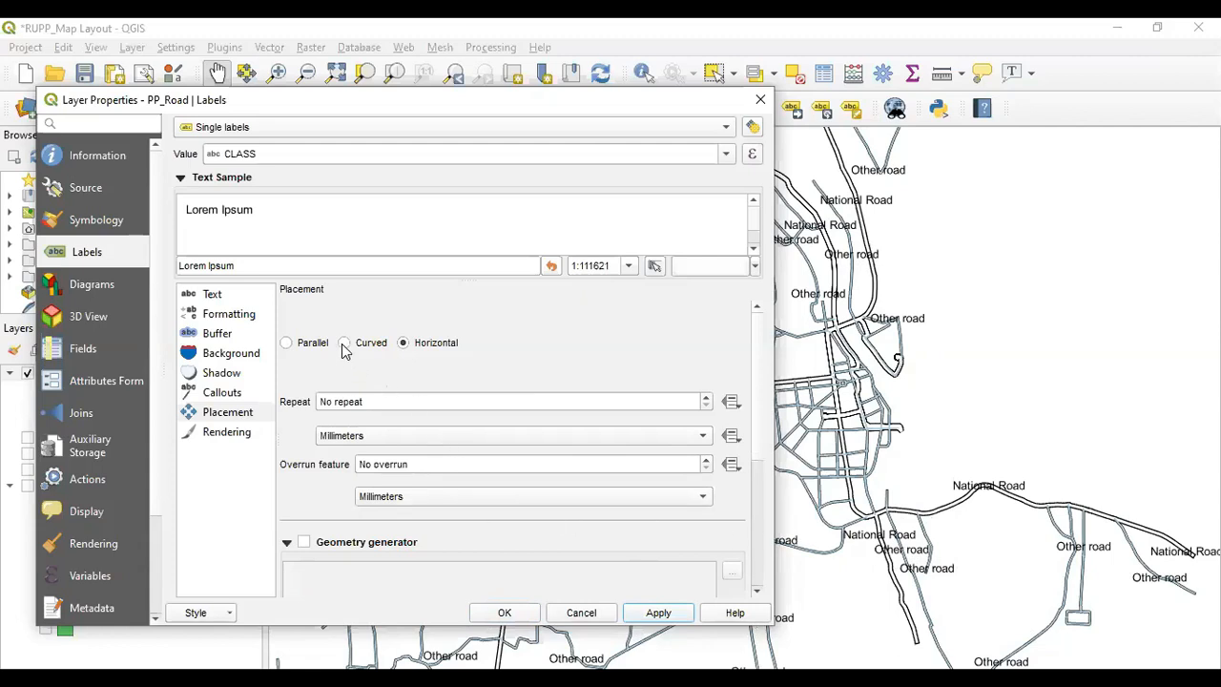
Set road labels to Parallel placement positioned on the line instead of above it, apply and close with OK
click(286, 342)
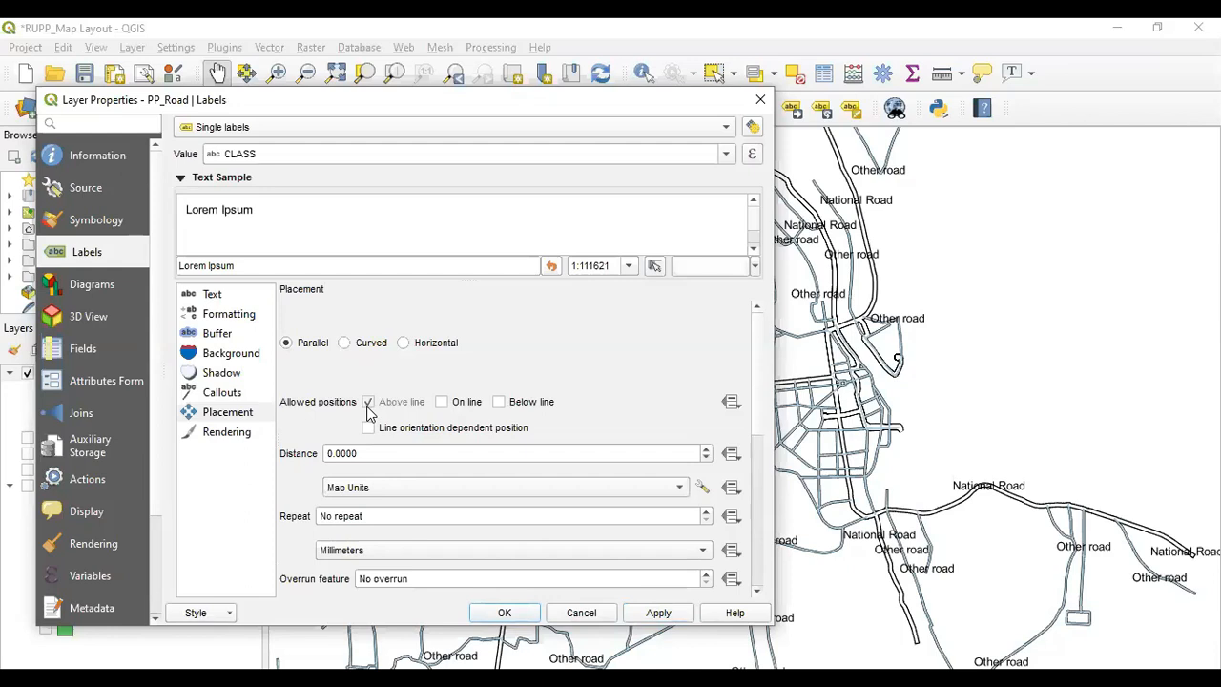
click(642, 614)
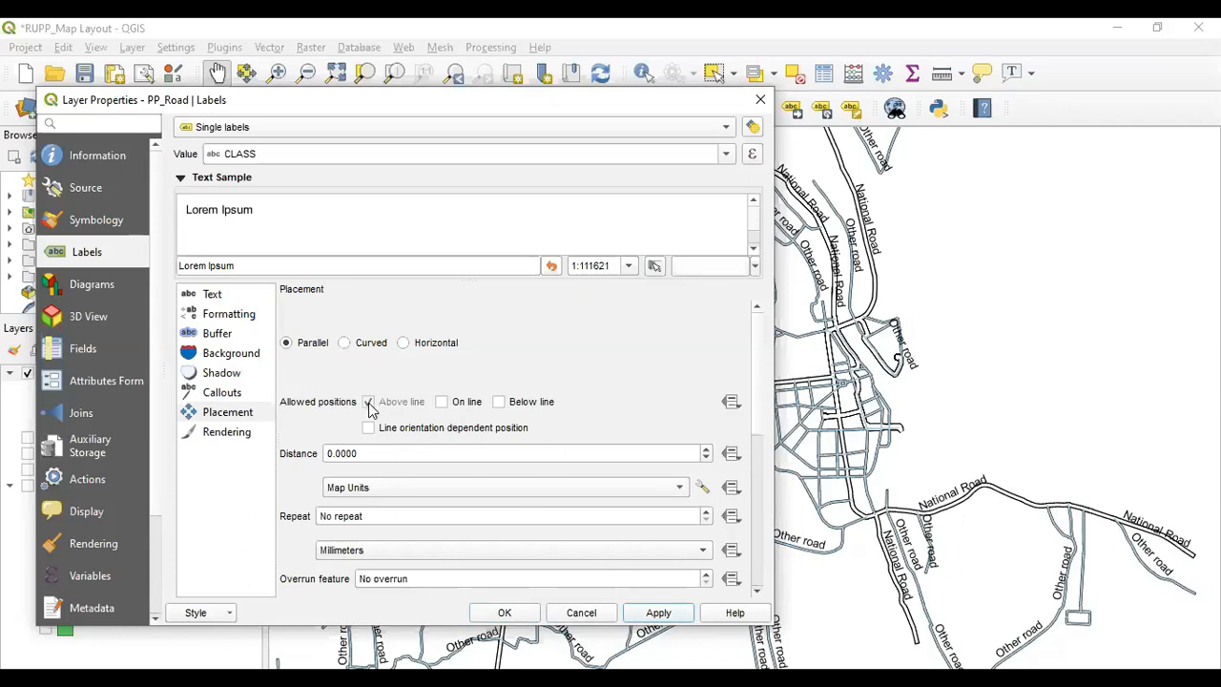
click(441, 404)
click(369, 404)
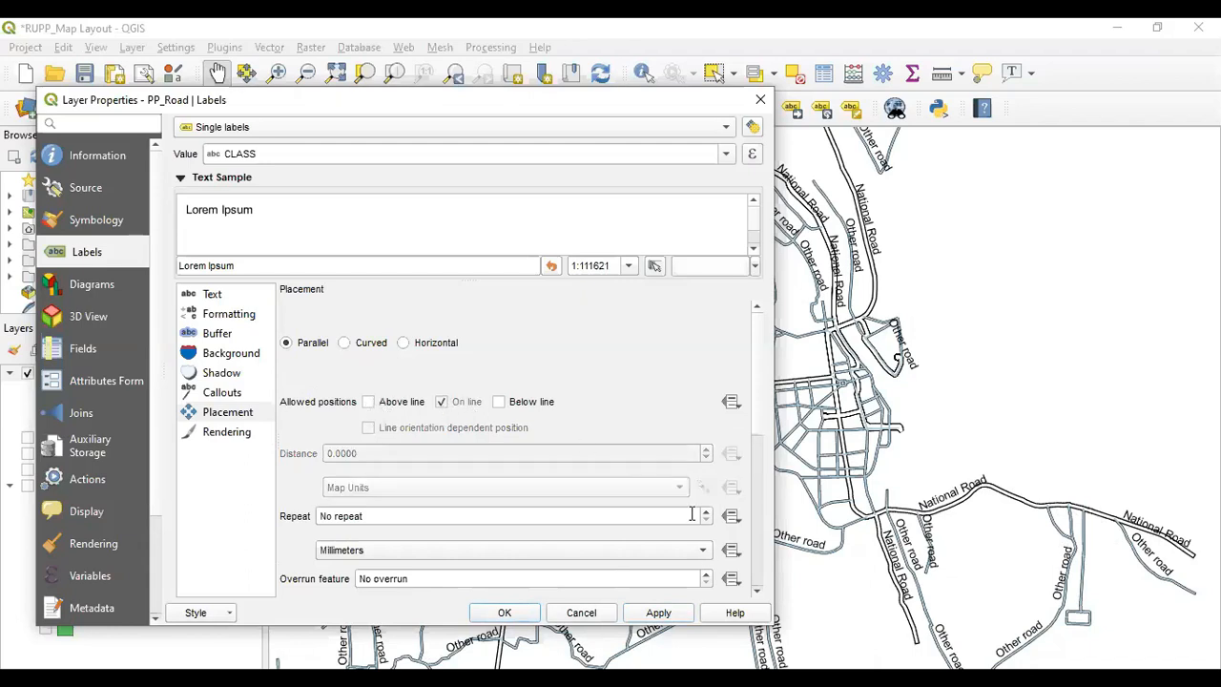
click(671, 612)
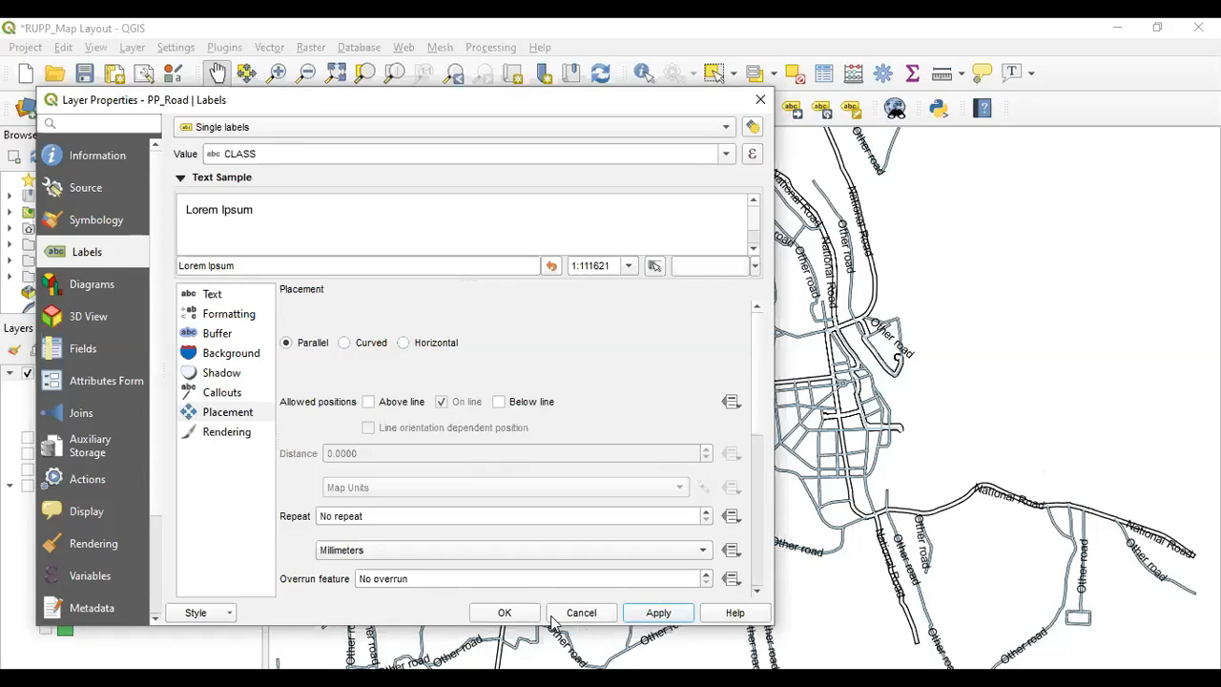
click(505, 613)
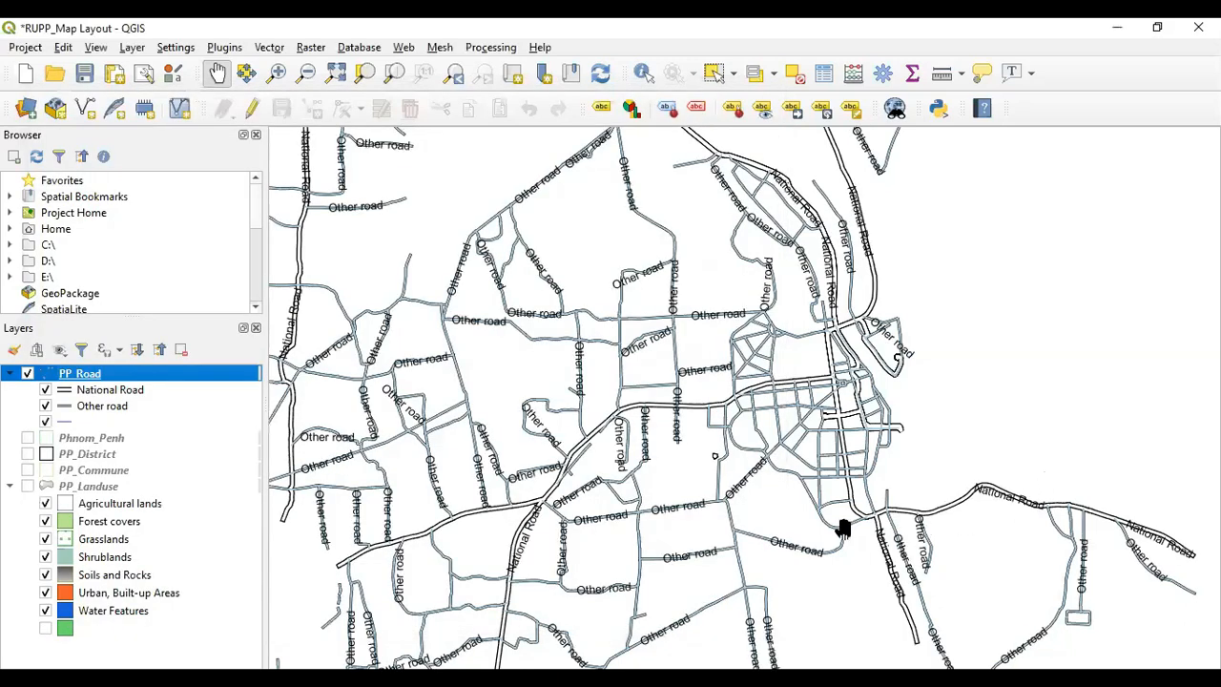
Pan and zoom the map to inspect the repositioned road labels
drag(597, 528, 675, 524)
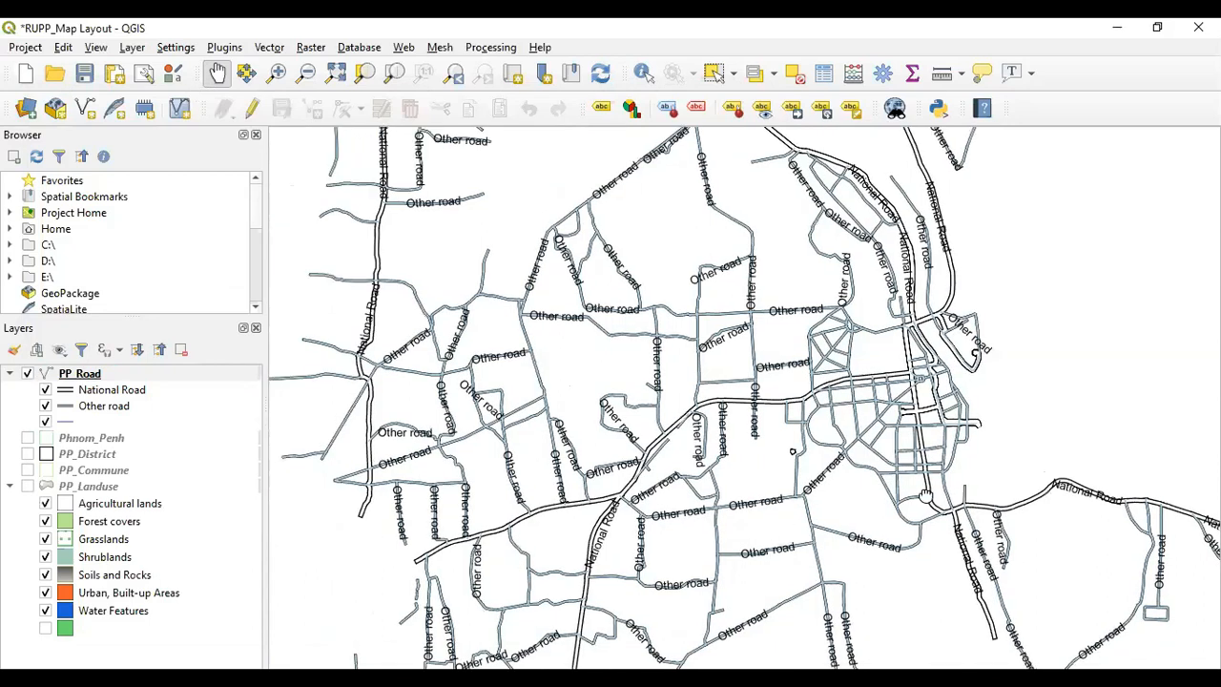
scroll(930, 487, up, 3)
scroll(935, 477, up, 2)
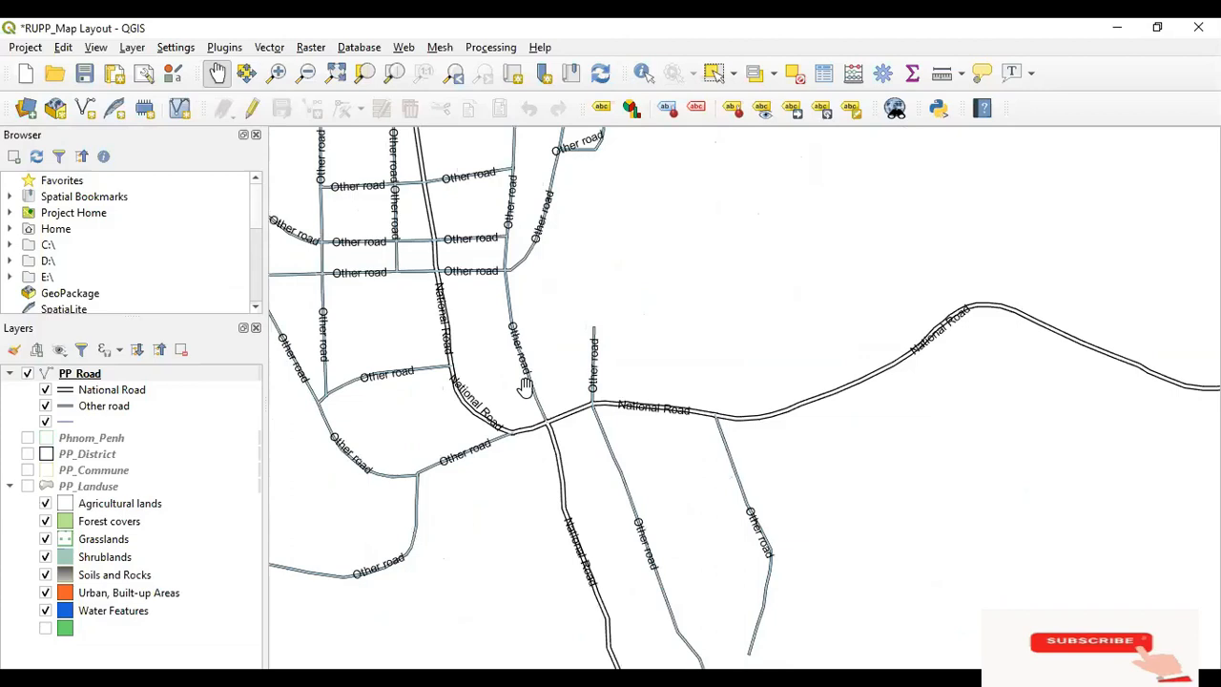
Open the PP_Road label placement settings, allow road labels below the line instead of on it, and apply
right_click(80, 373)
click(105, 365)
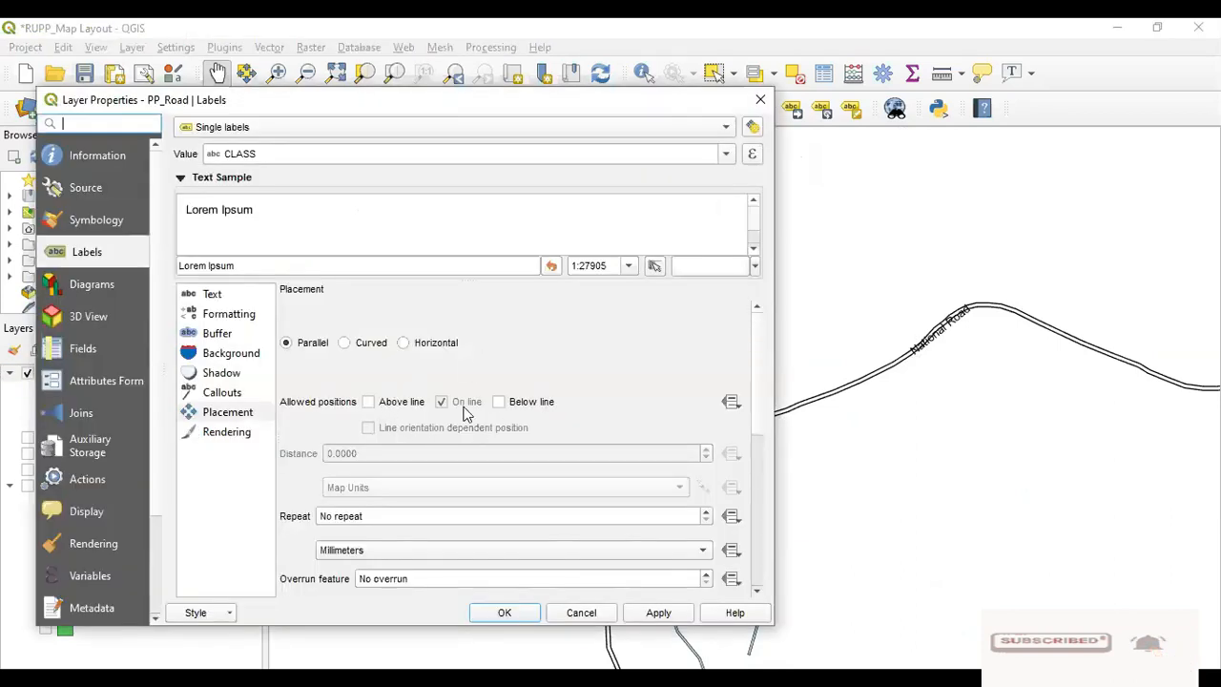
click(497, 402)
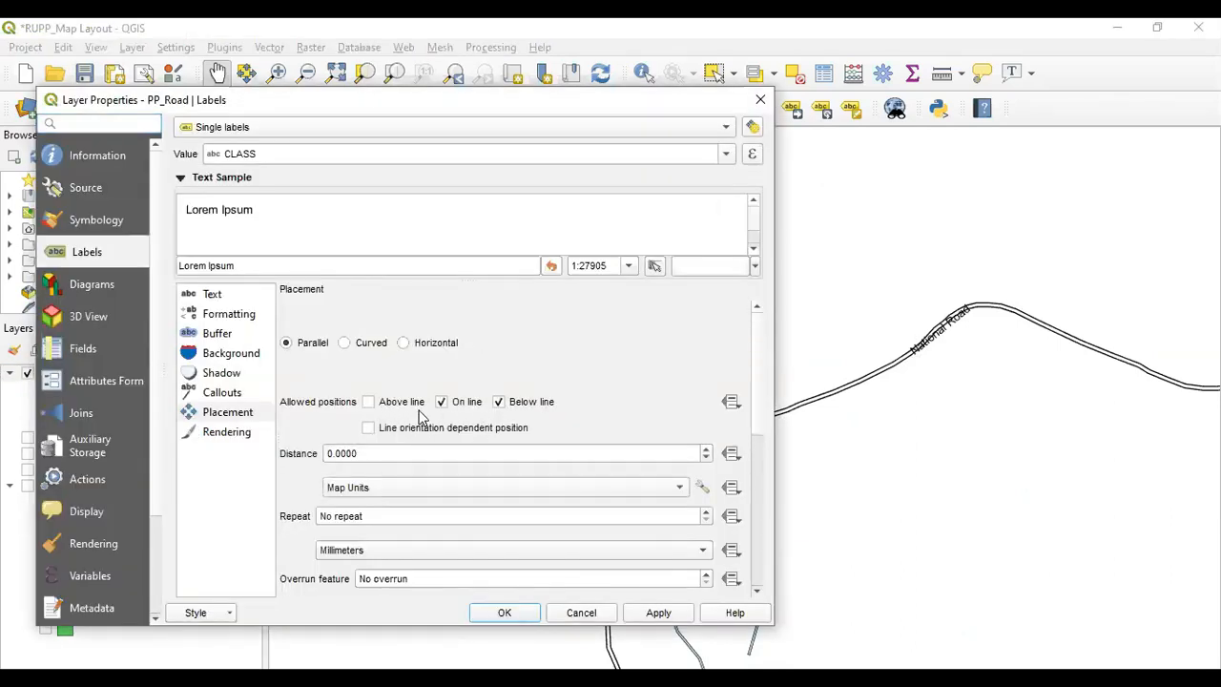
click(443, 406)
click(657, 613)
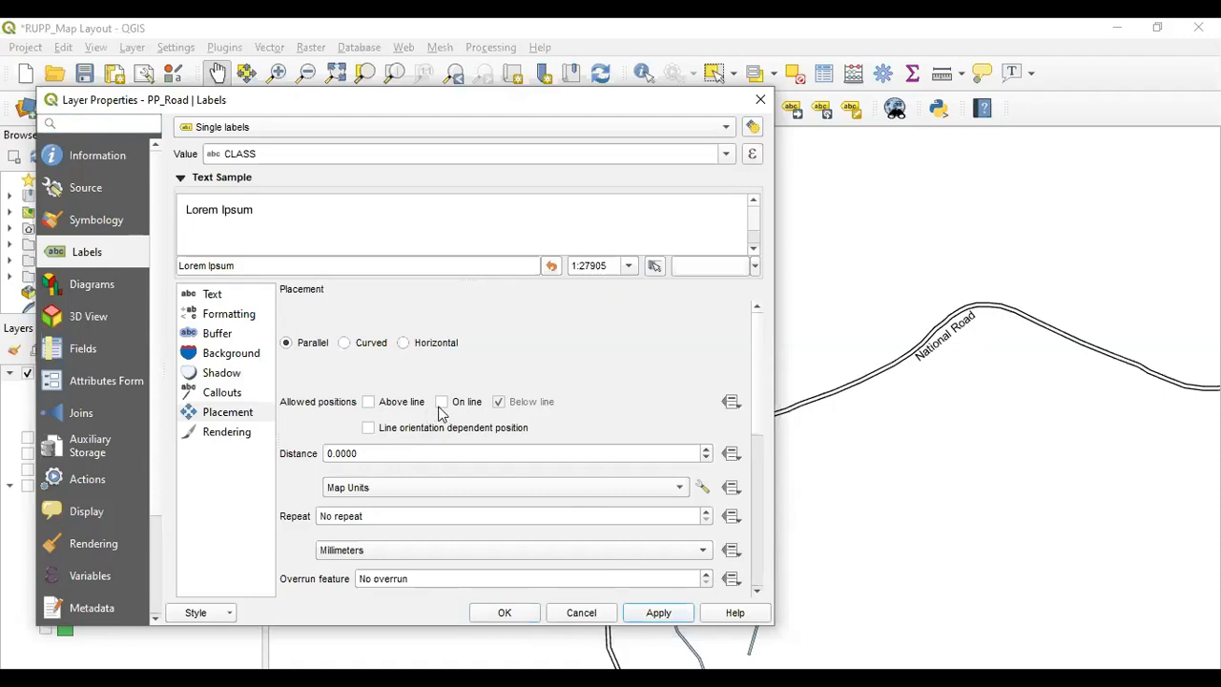
Allow road labels in all three positions—above, on and below the line—then apply and close with OK
click(368, 401)
click(439, 402)
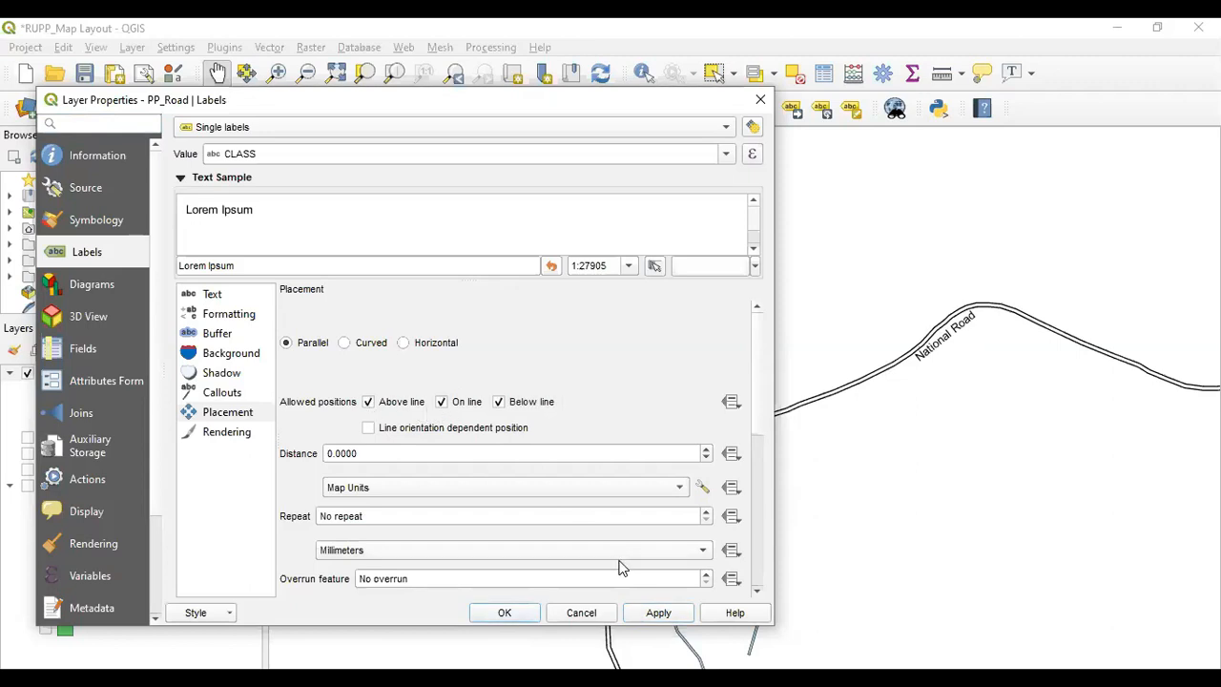
click(659, 613)
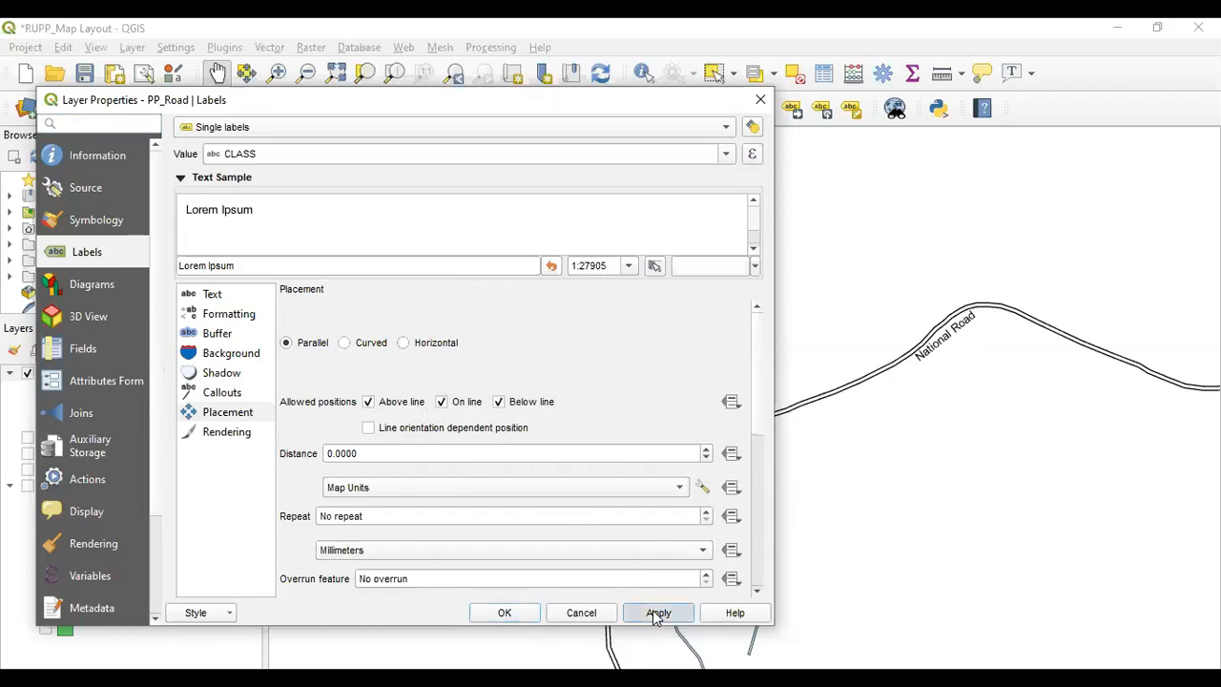
click(504, 614)
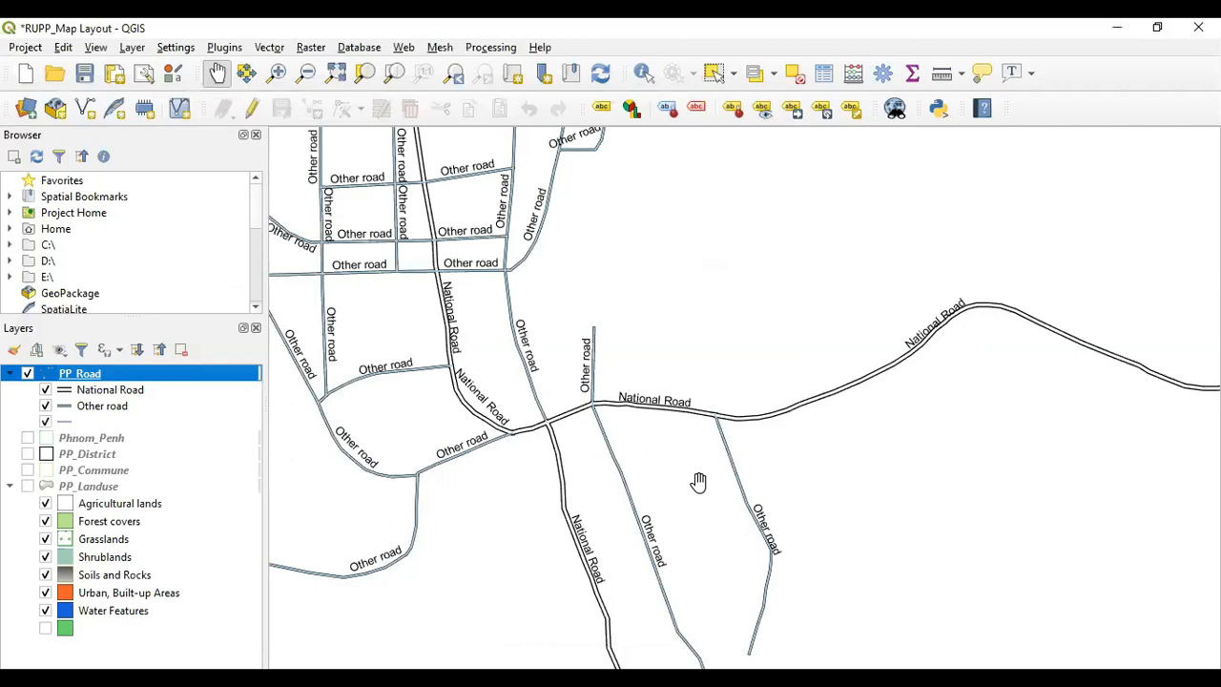
Zoom the map out and back in to inspect the road label positions
scroll(698, 482, down, 1)
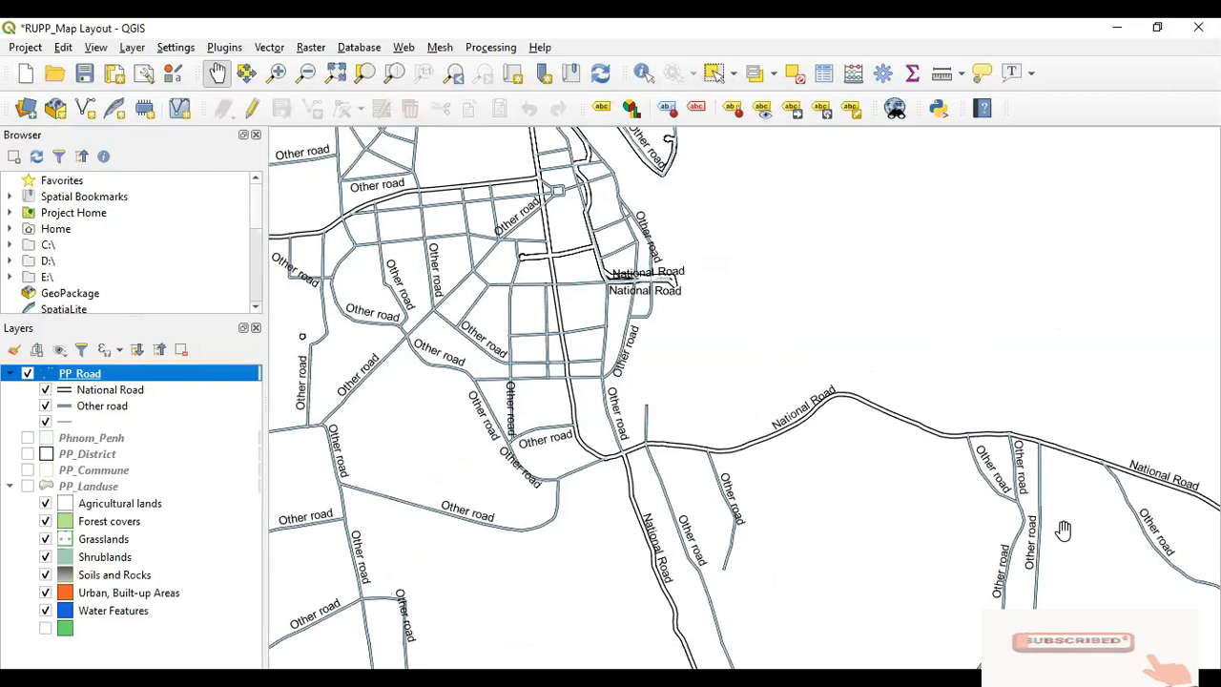
scroll(589, 468, down, 6)
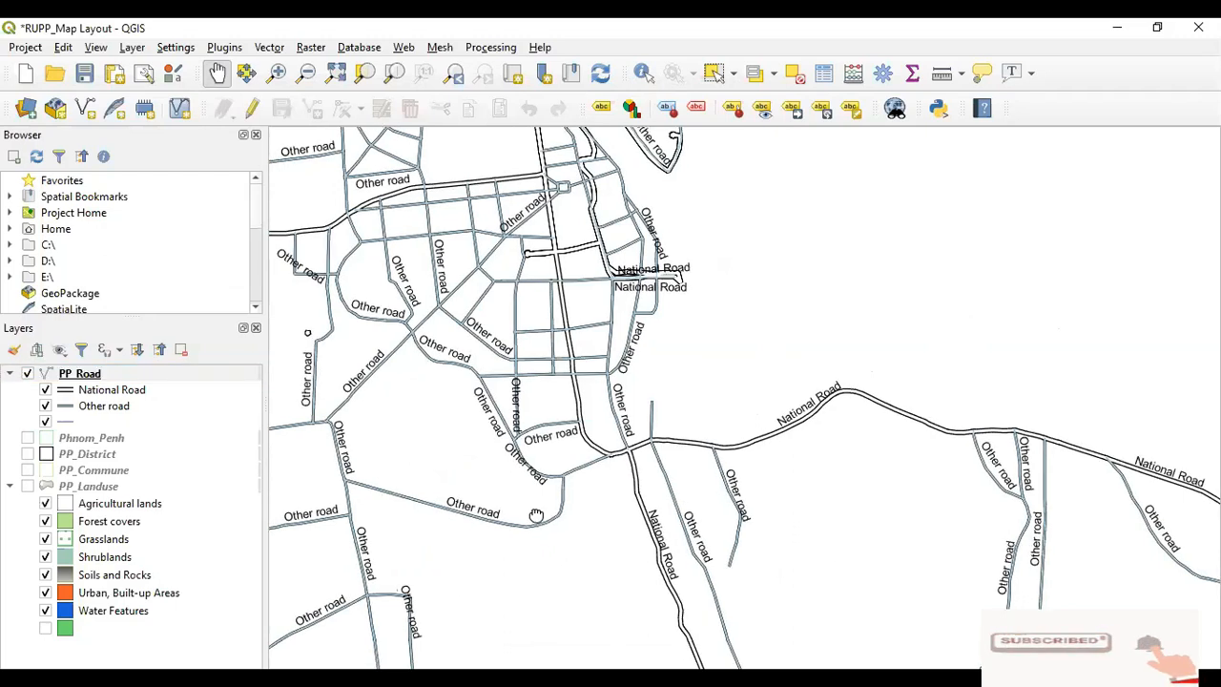
scroll(605, 422, up, 2)
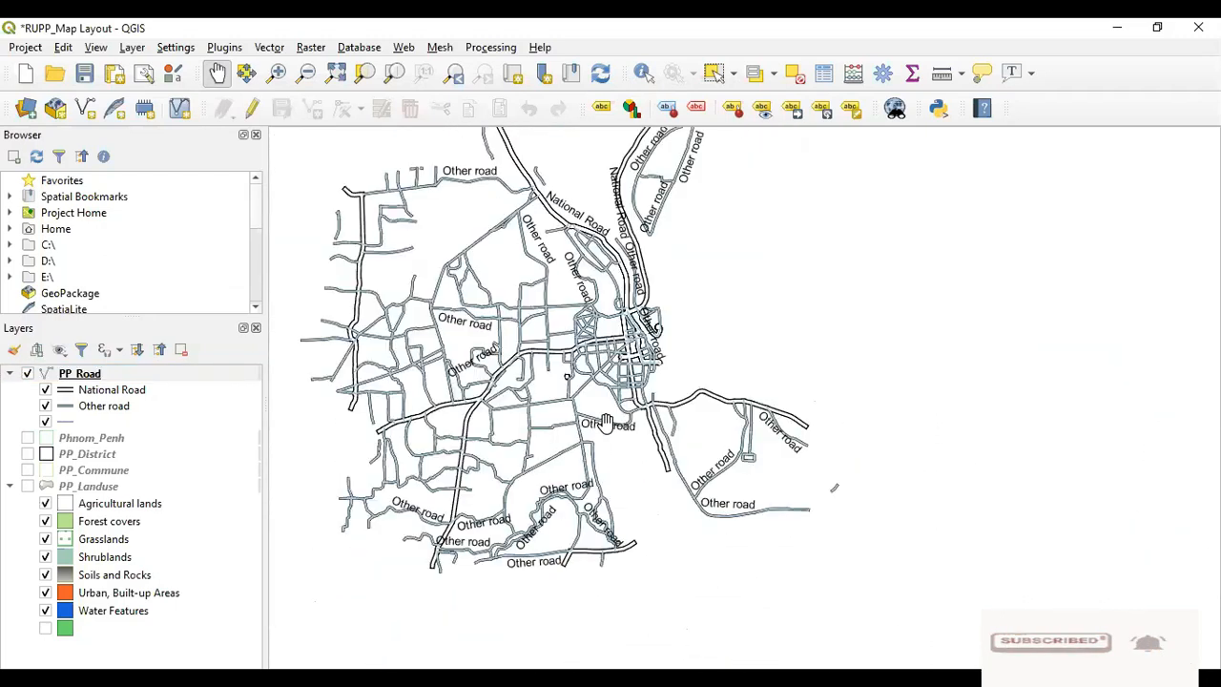
scroll(605, 423, up, 1)
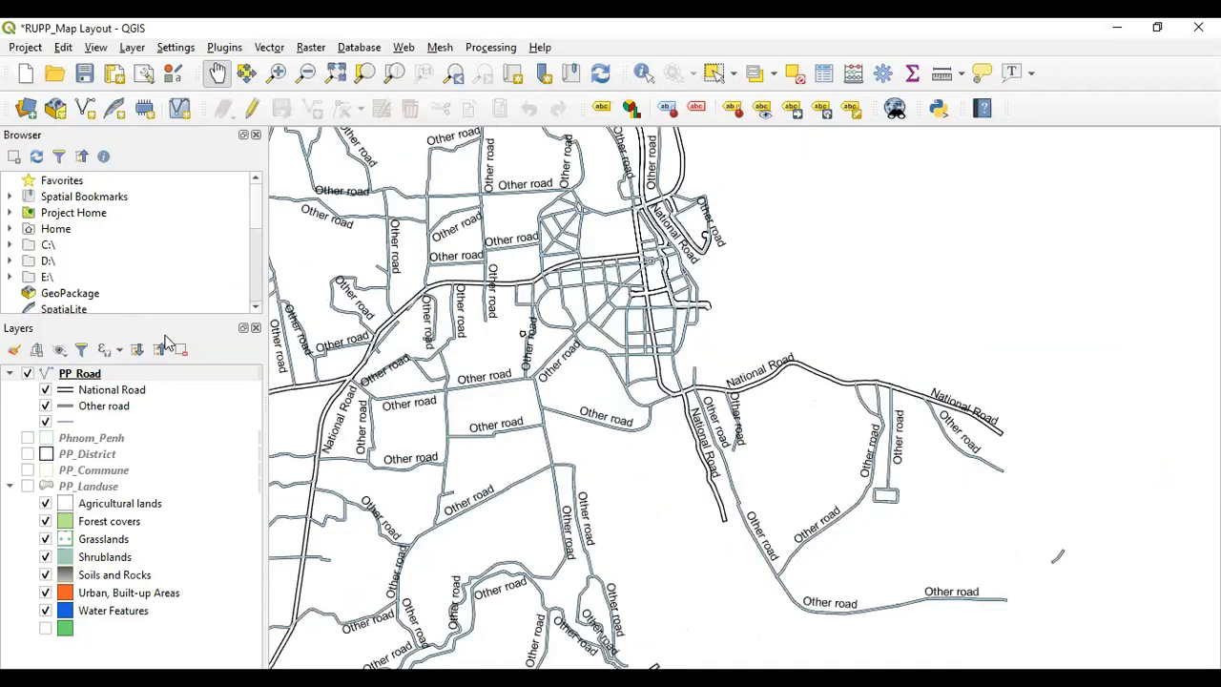
Open the PP_Road layer properties again
right_click(86, 379)
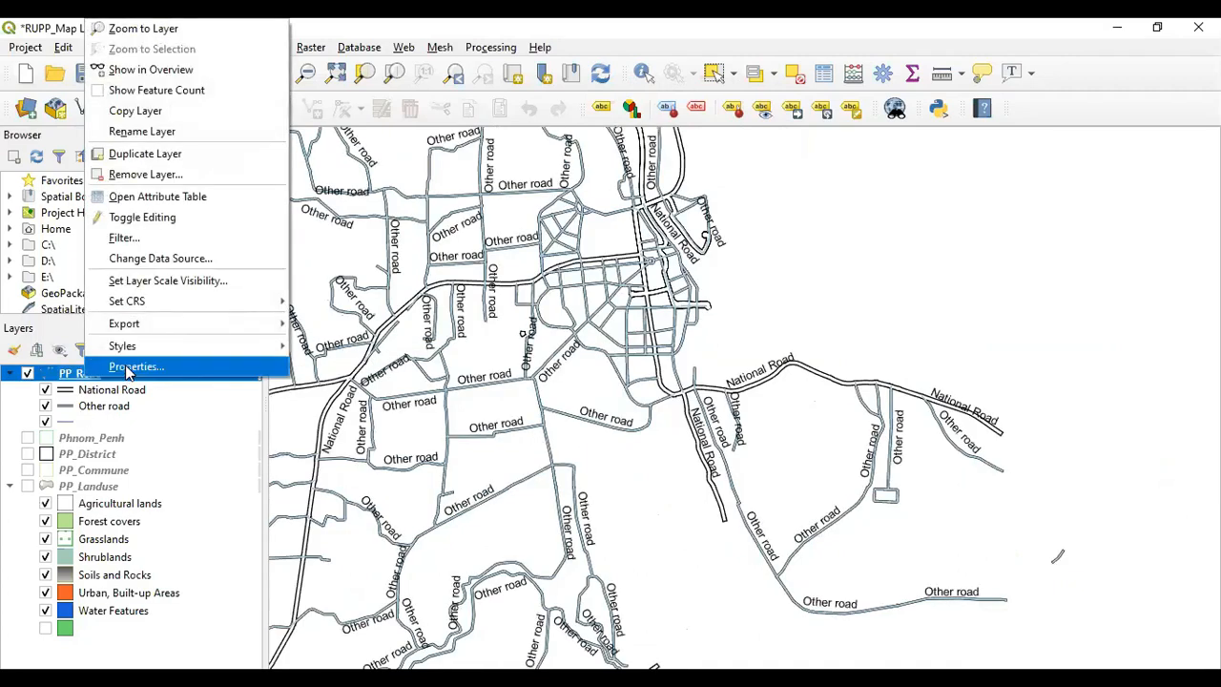